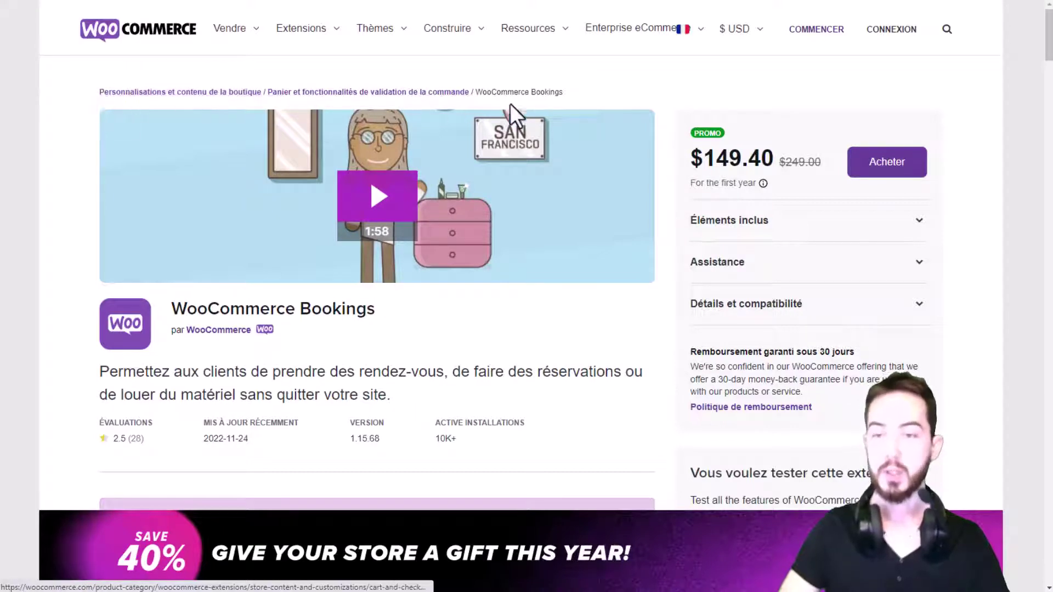
# Check the regular and promotional prices of the WooCommerce Bookings extension on its product page
pyautogui.moveTo(786, 162); pyautogui.dragTo(819, 164)
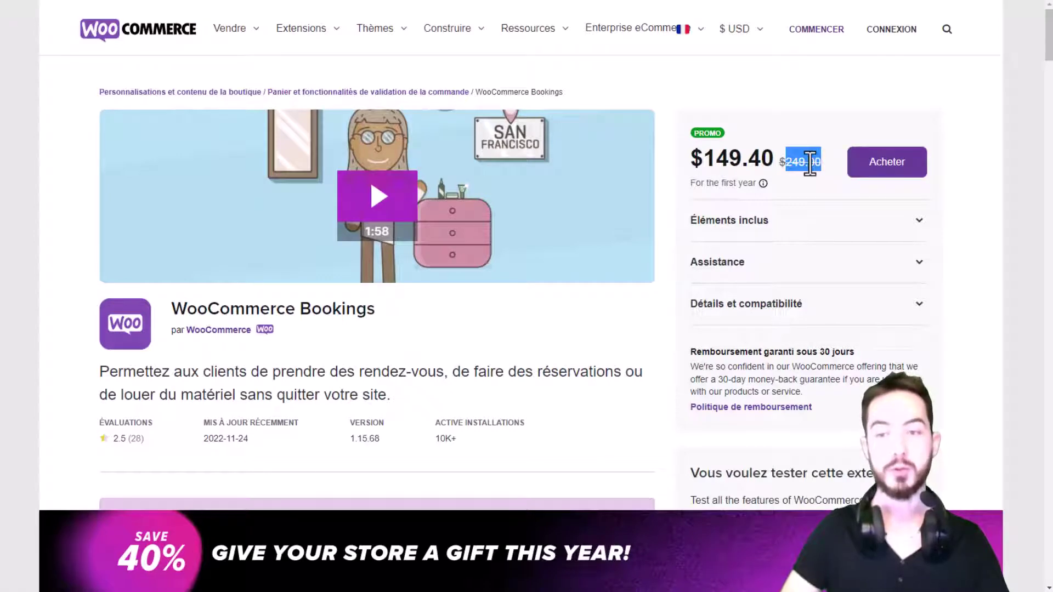
pyautogui.click(816, 163)
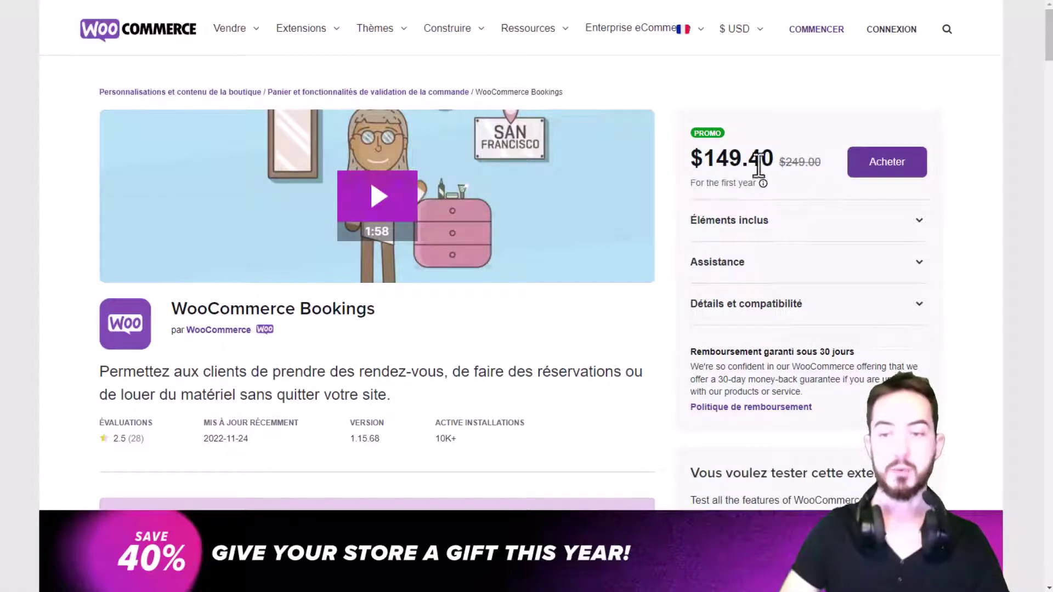
pyautogui.moveTo(708, 159); pyautogui.dragTo(789, 162)
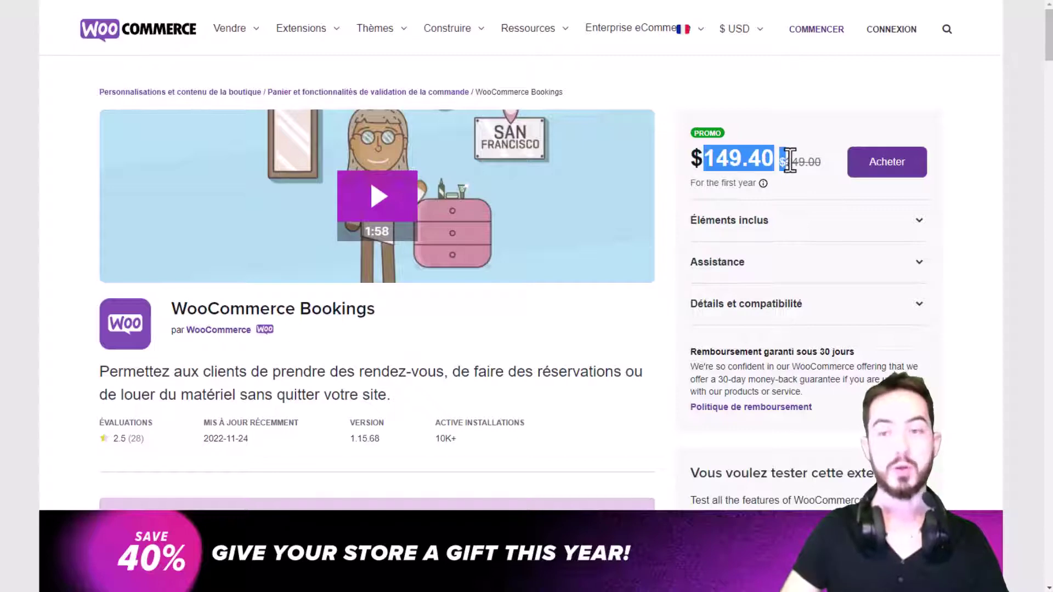
pyautogui.click(770, 130)
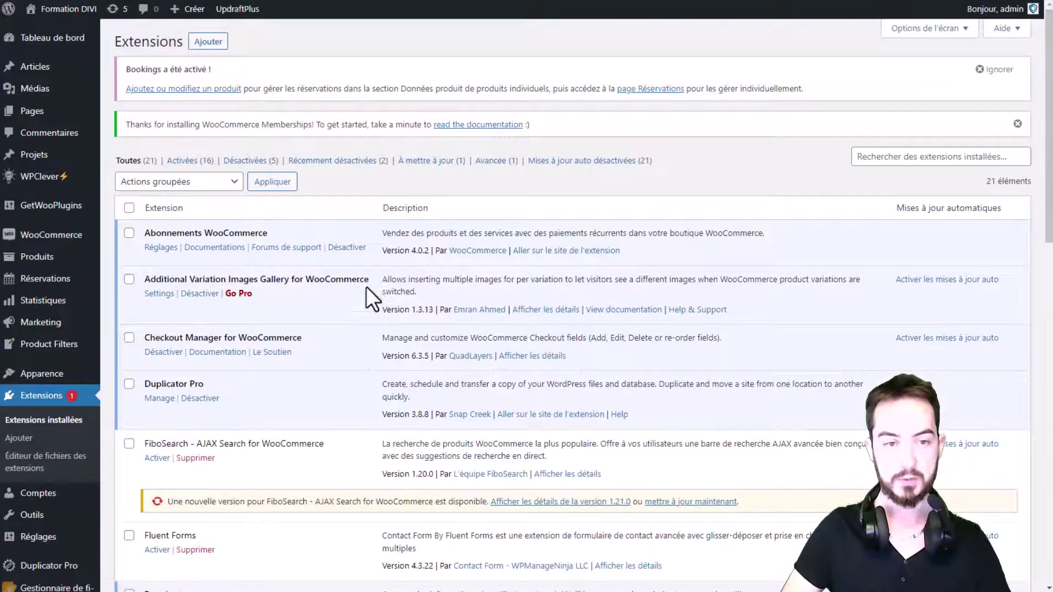
# Locate WooCommerce Bookings in the list of installed WordPress extensions
pyautogui.scroll(-9, 423, 235)
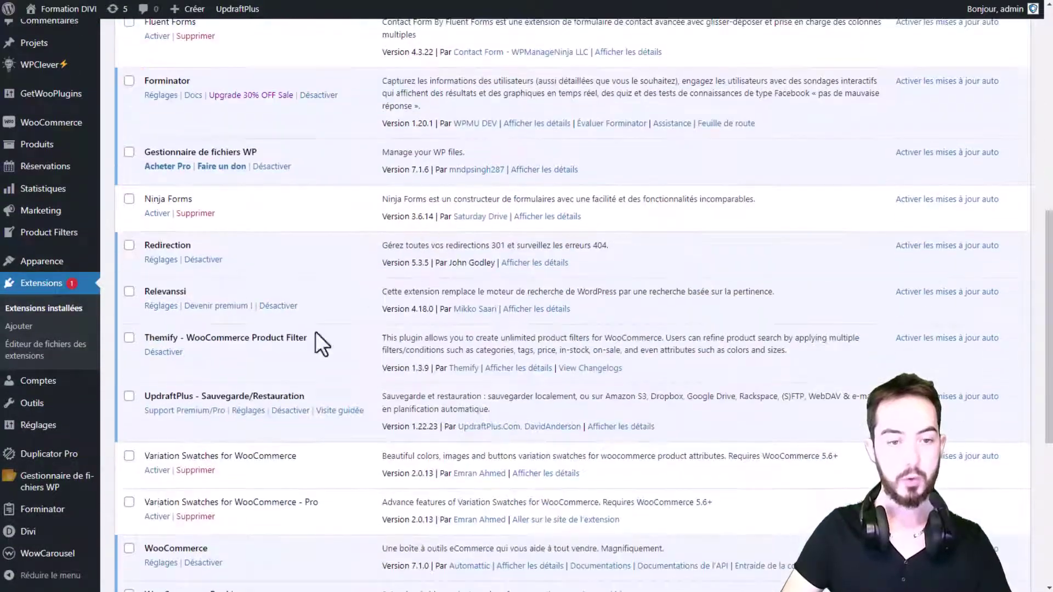
pyautogui.scroll(-5, 316, 333)
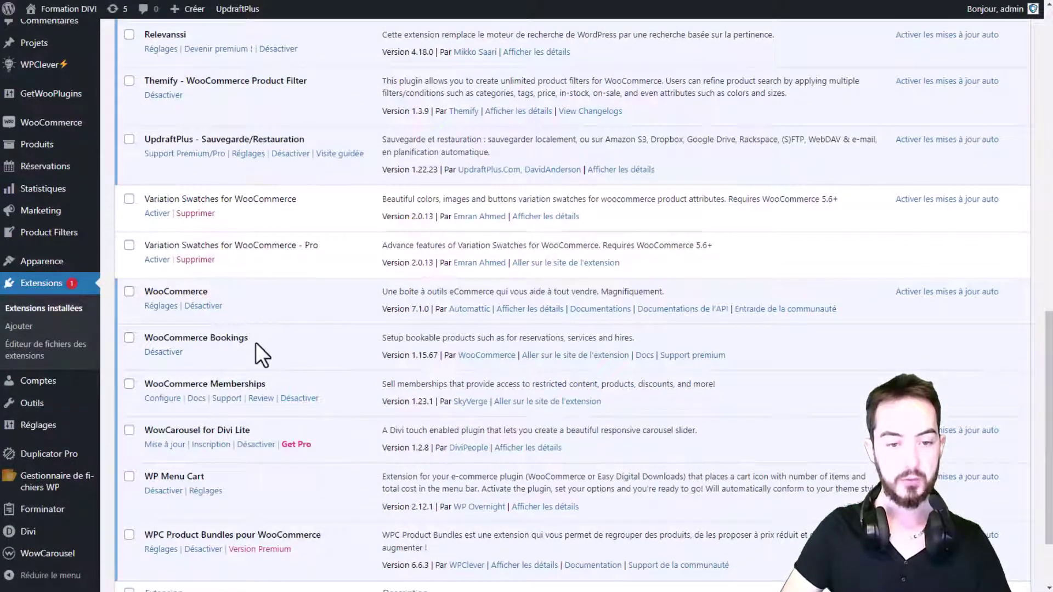
pyautogui.moveTo(255, 342); pyautogui.dragTo(149, 345)
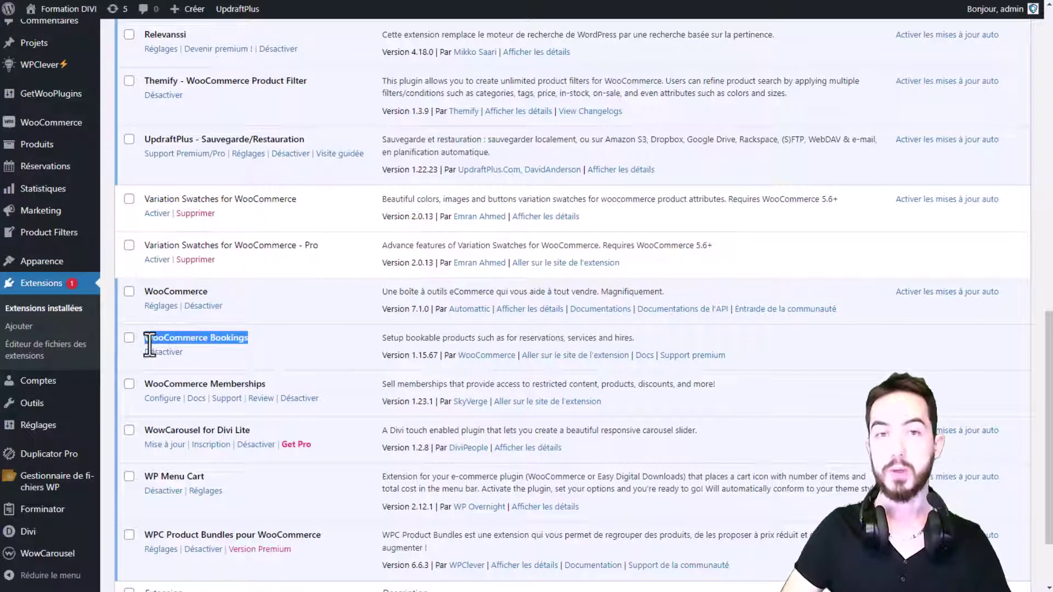
pyautogui.click(261, 339)
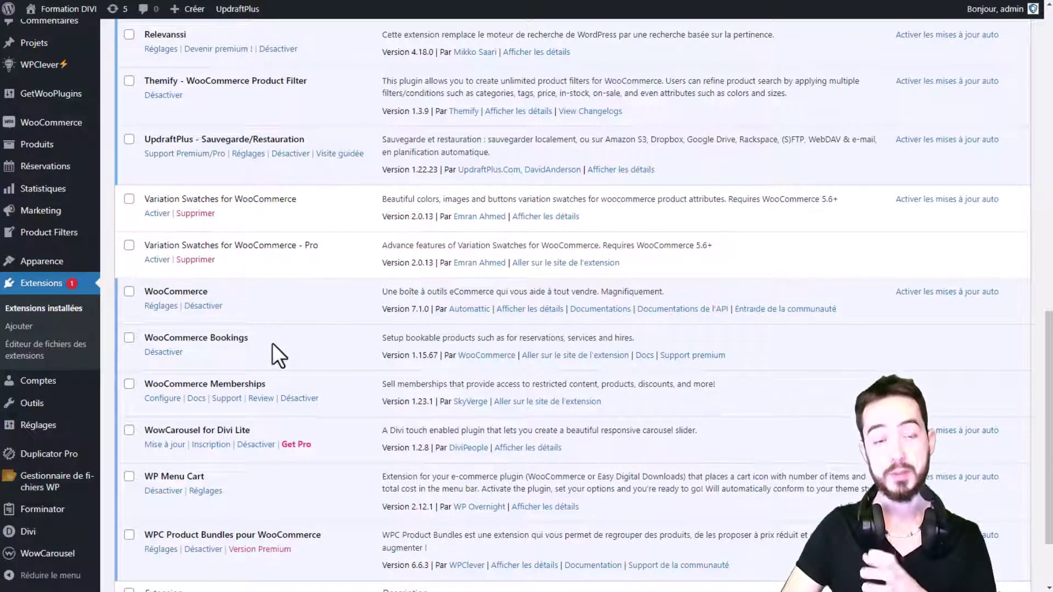
# View the list of all bookings and the list of bookable resources
pyautogui.moveTo(45, 170)
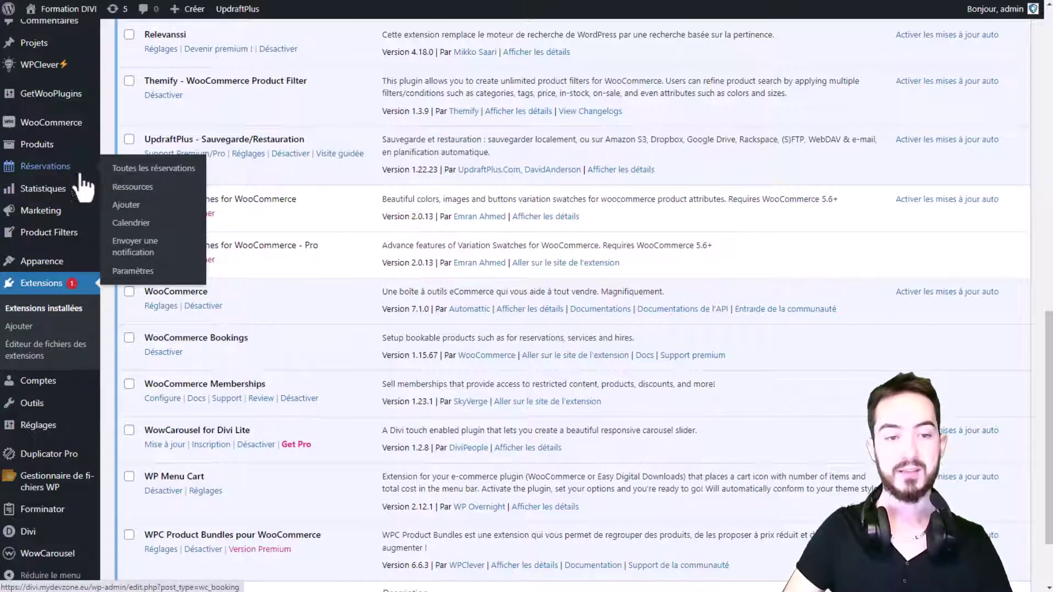
pyautogui.click(145, 171)
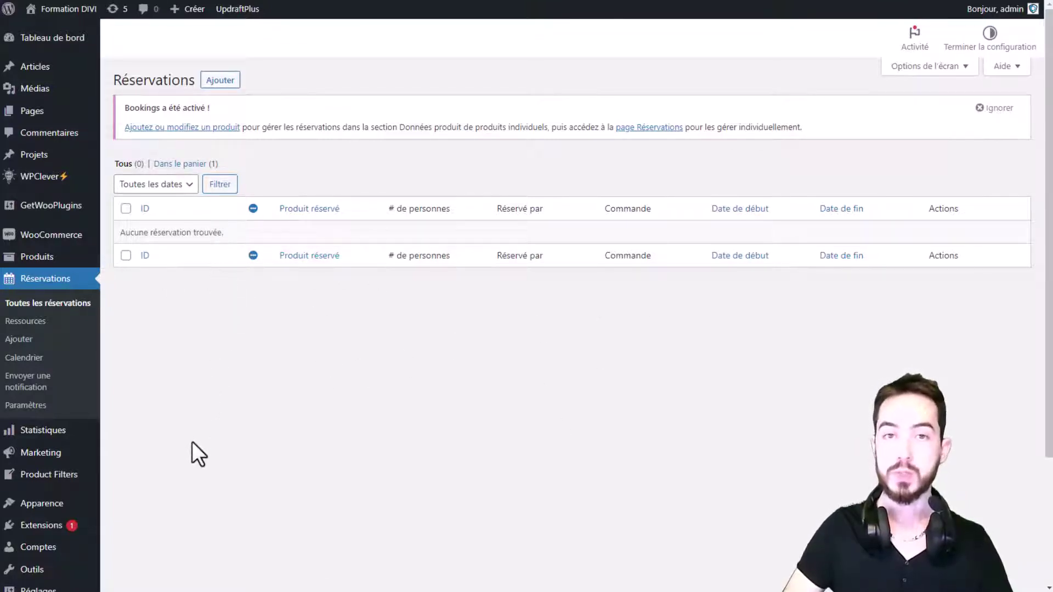
pyautogui.click(30, 323)
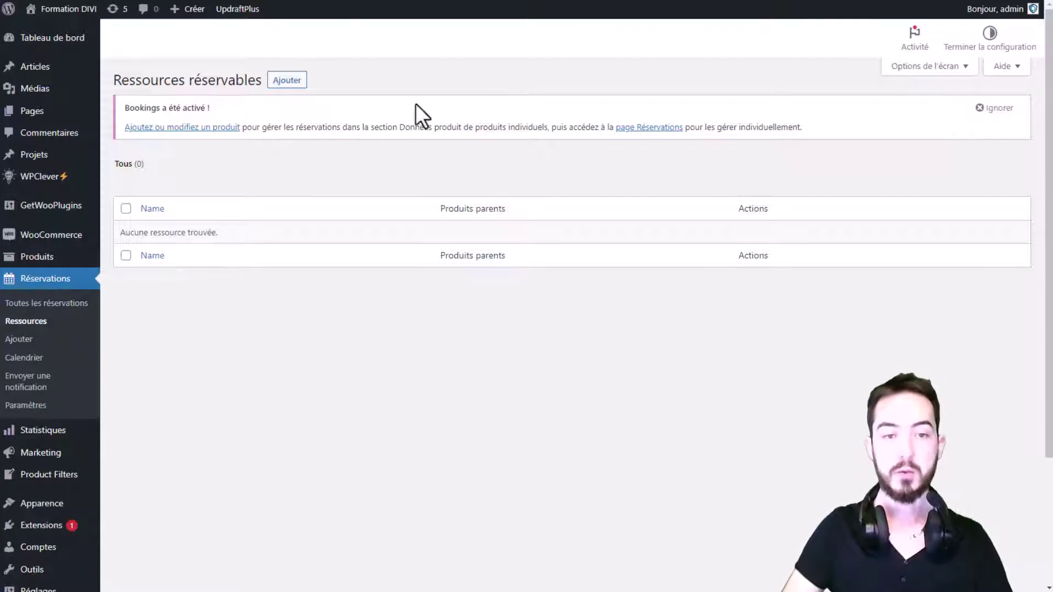
# Open the form for adding a booking manually and inspect its client and bookable product choices
pyautogui.click(24, 352)
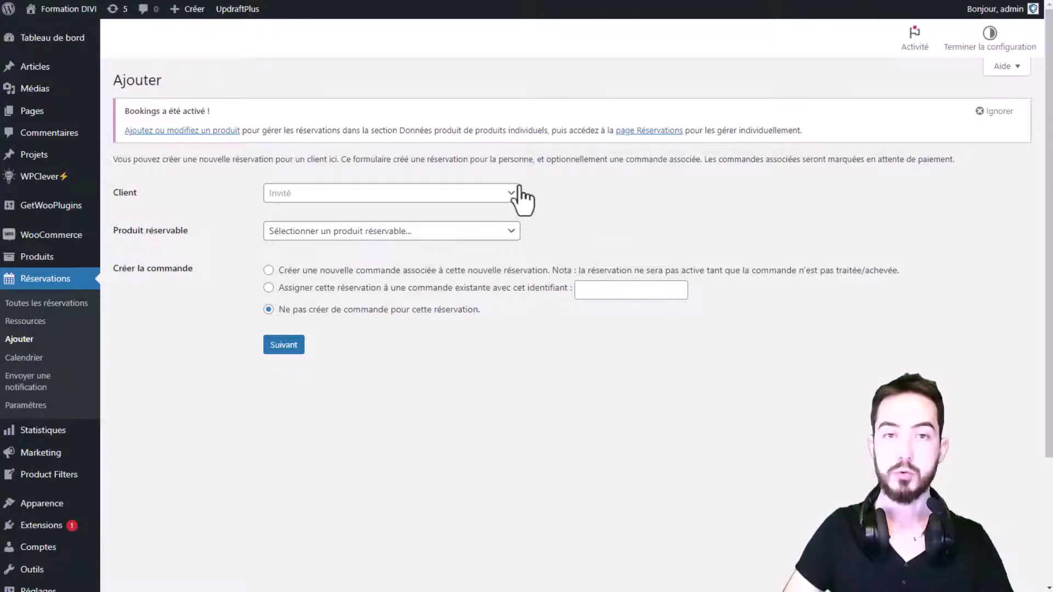
pyautogui.click(293, 197)
pyautogui.click(519, 227)
pyautogui.click(285, 239)
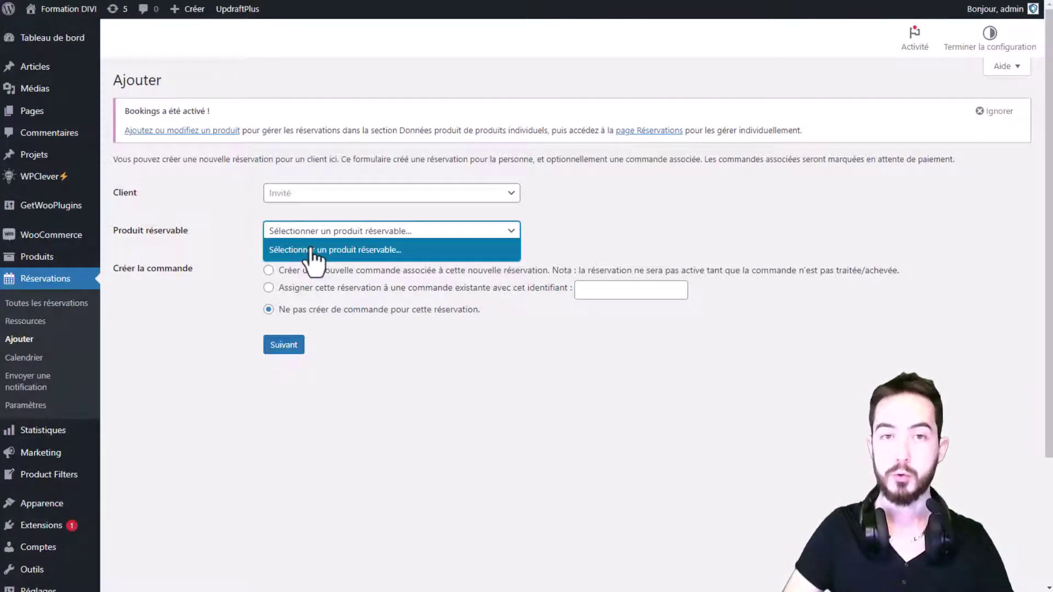
pyautogui.click(402, 364)
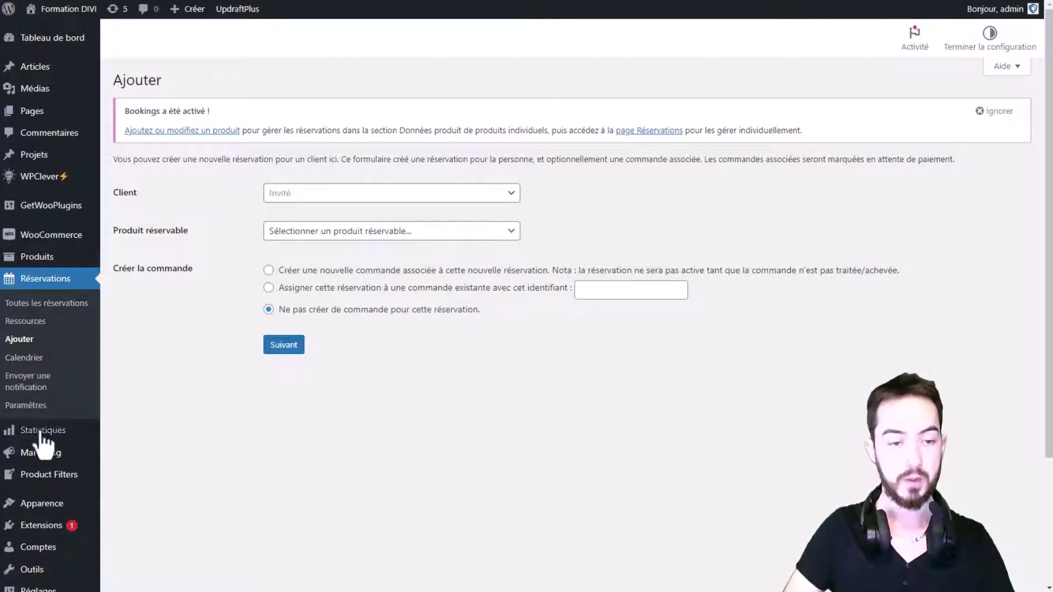
# Examine the bookings calendar in day view and in month view for December 2022
pyautogui.click(15, 357)
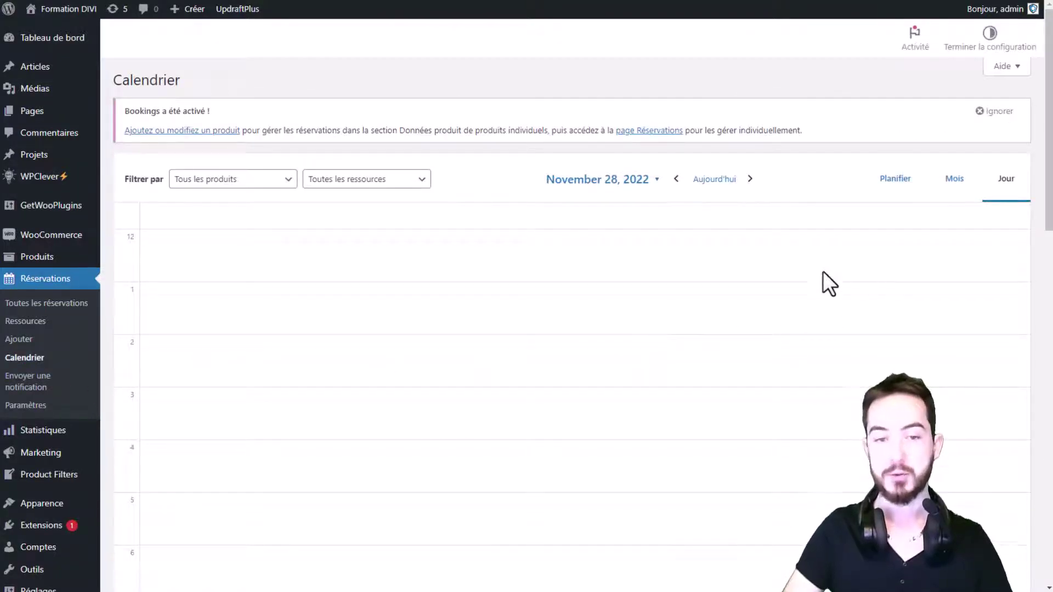
pyautogui.scroll(-10, 822, 272)
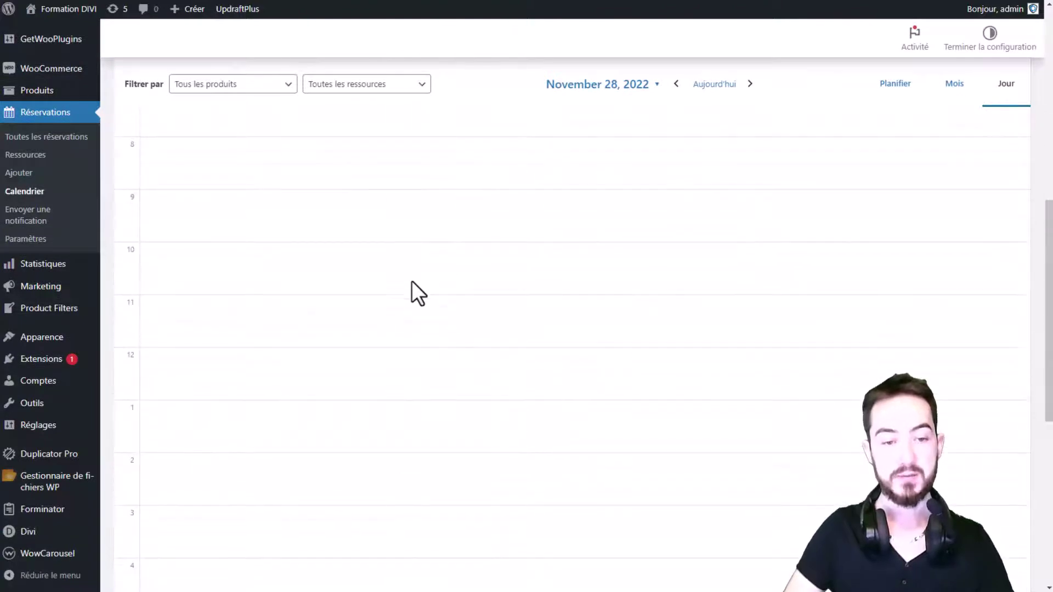
pyautogui.scroll(10, 411, 282)
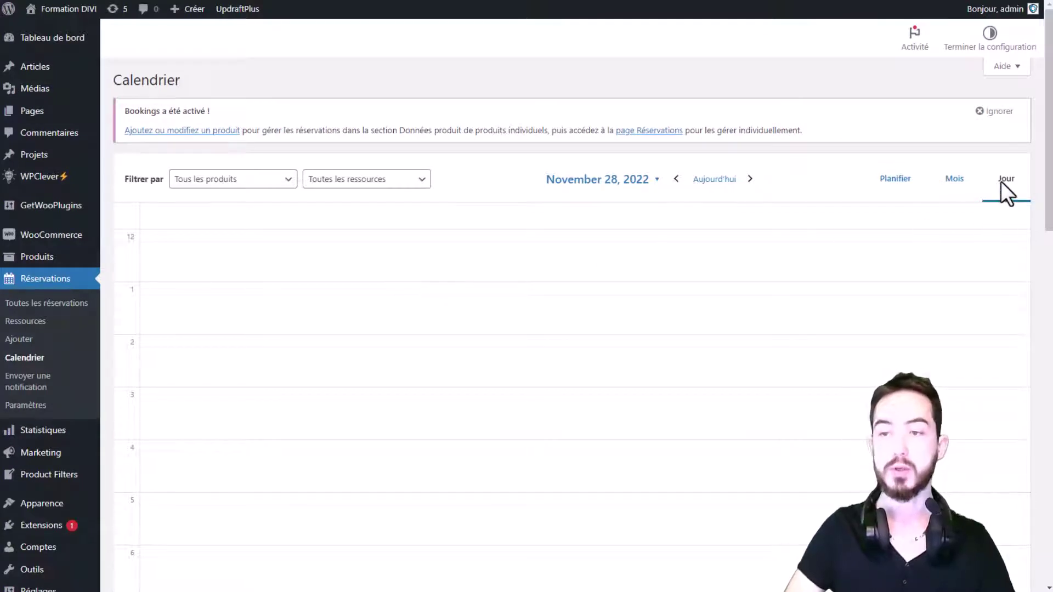
pyautogui.click(957, 186)
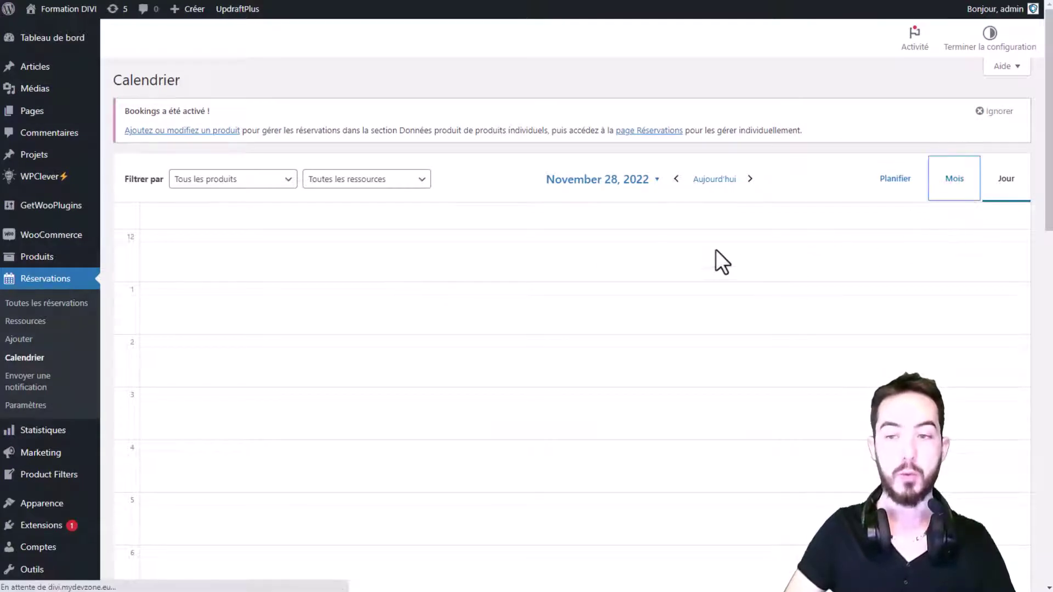
pyautogui.click(739, 180)
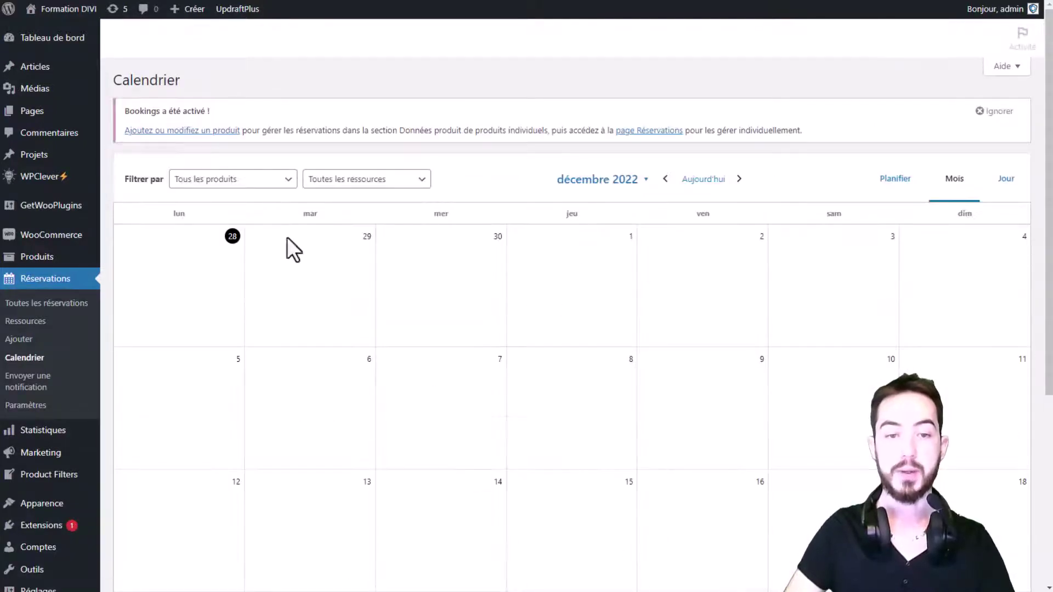
pyautogui.scroll(-1, 332, 285)
pyautogui.scroll(-4, 331, 285)
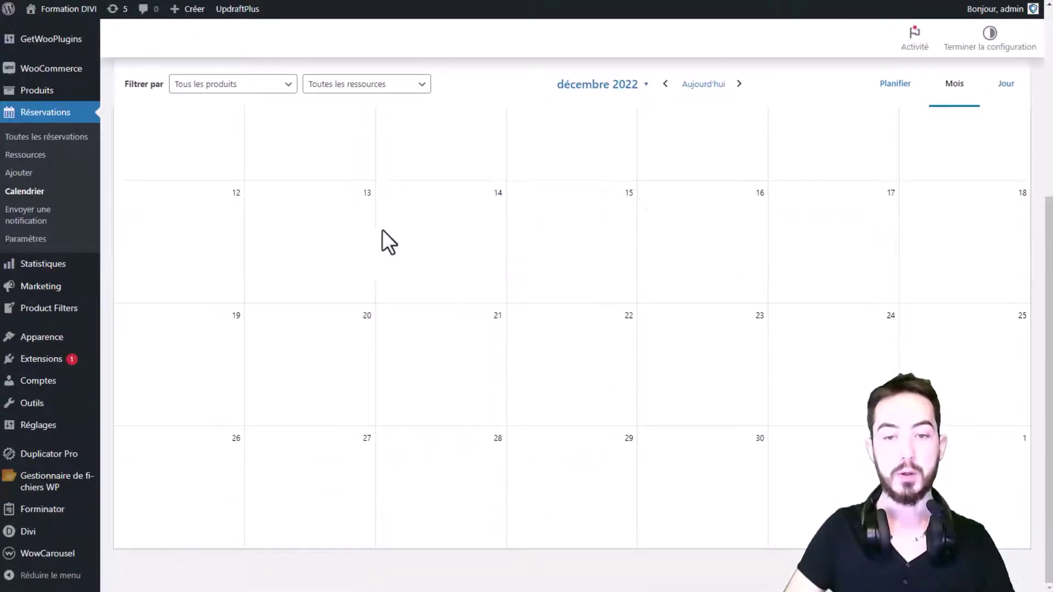
pyautogui.scroll(2, 466, 210)
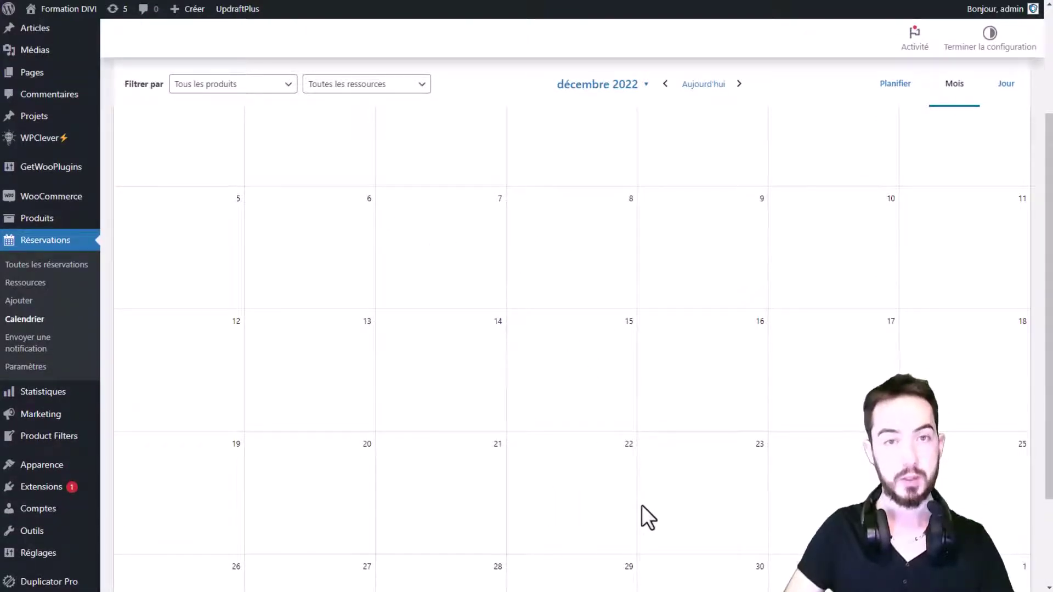
pyautogui.scroll(2, 598, 437)
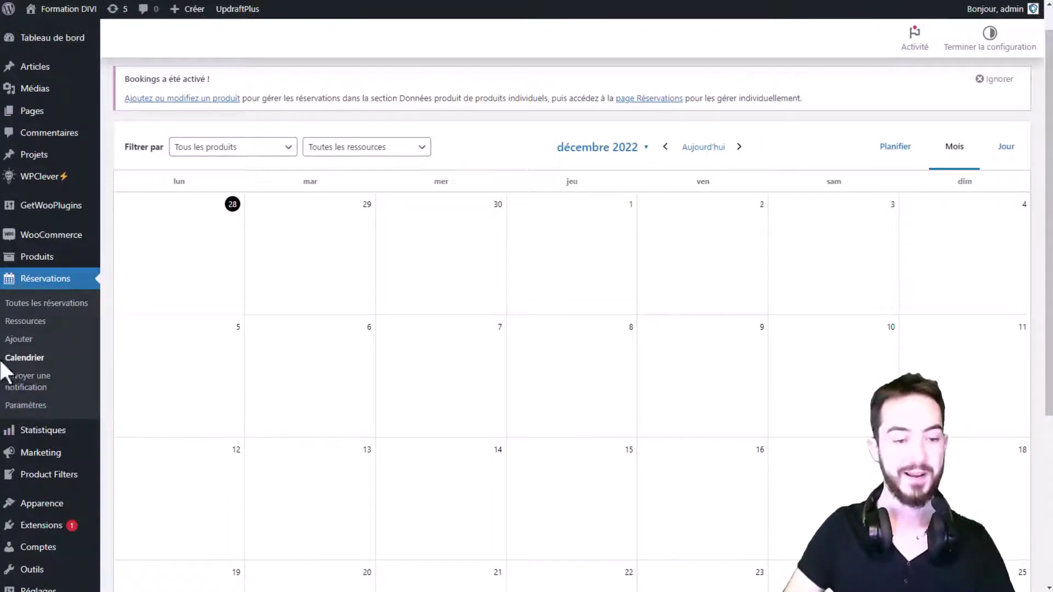
# Open the booking notification form and inspect its bookable product, subject and message fields
pyautogui.click(28, 381)
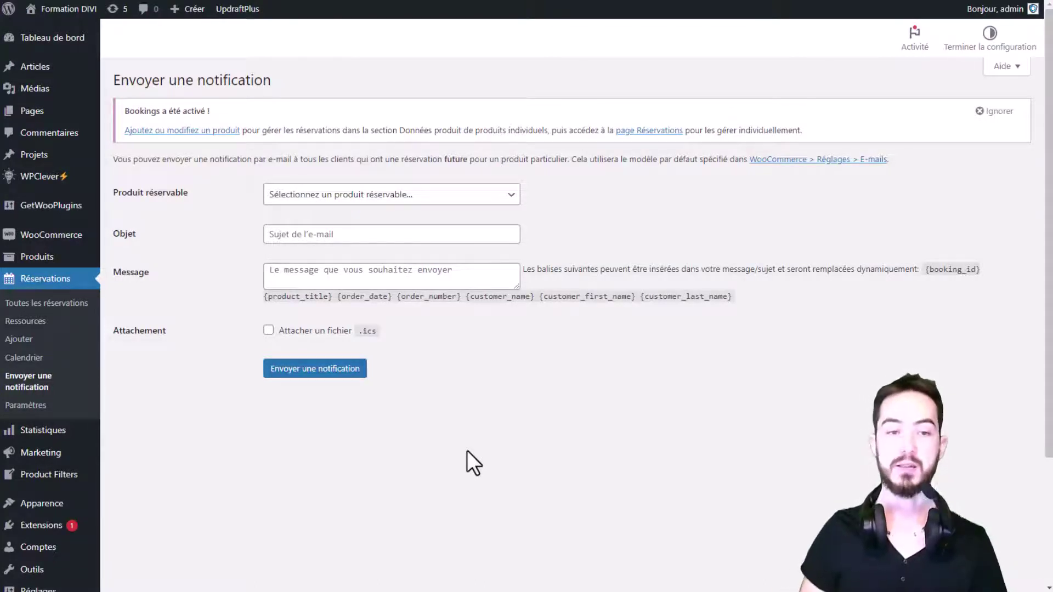
pyautogui.click(485, 200)
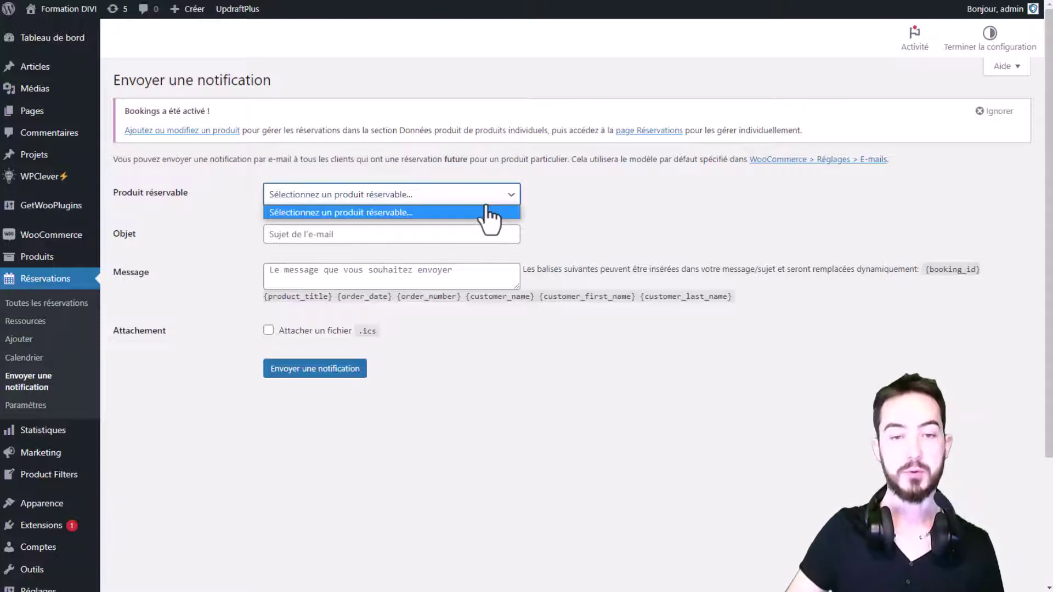
pyautogui.click(570, 197)
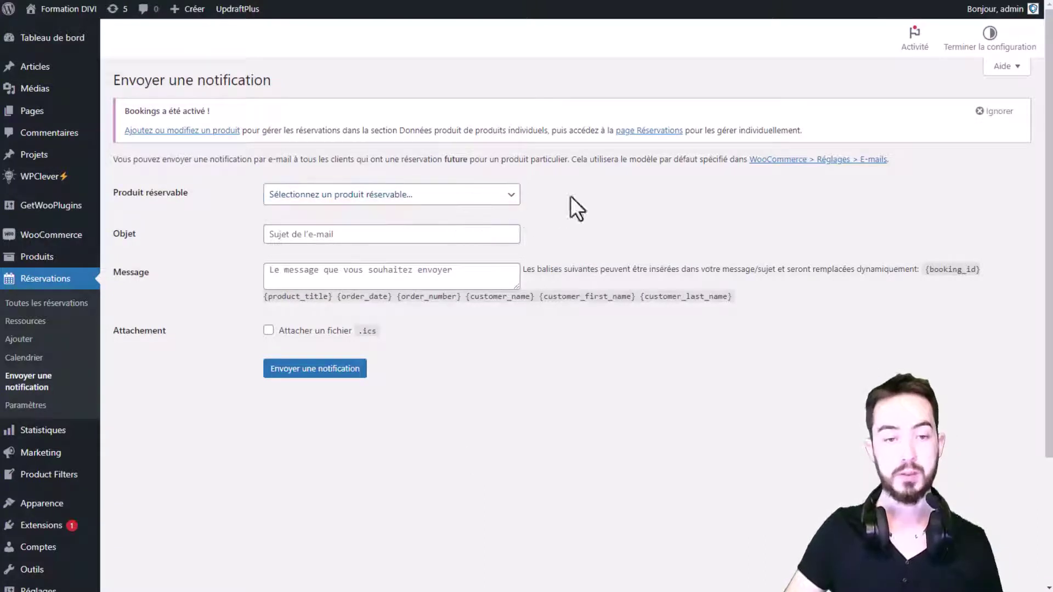
pyautogui.click(343, 236)
pyautogui.click(343, 275)
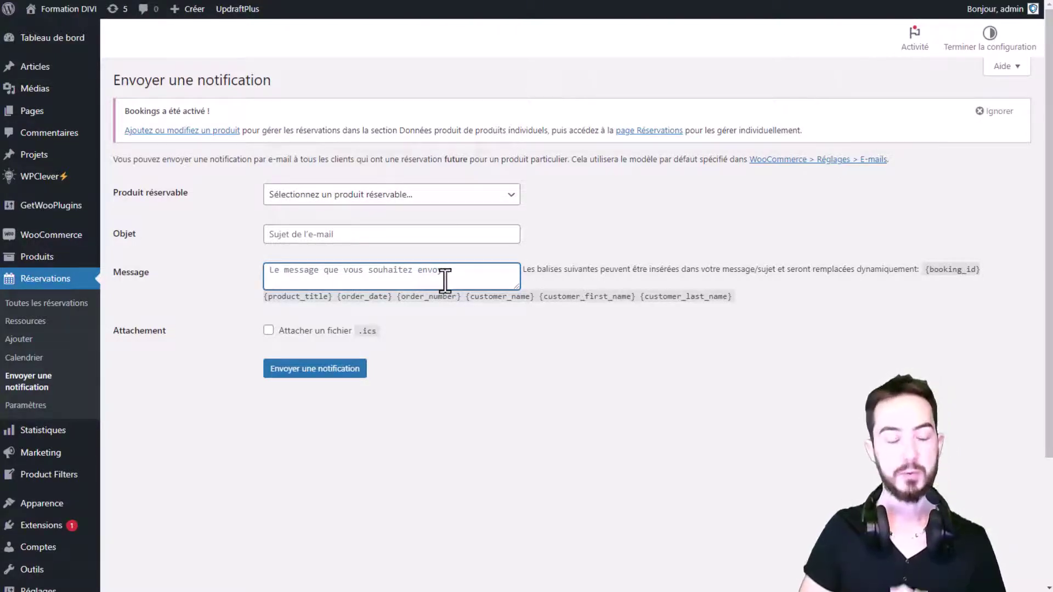
# Open the booking settings and add a range to the shop availability table
pyautogui.click(32, 380)
pyautogui.click(25, 406)
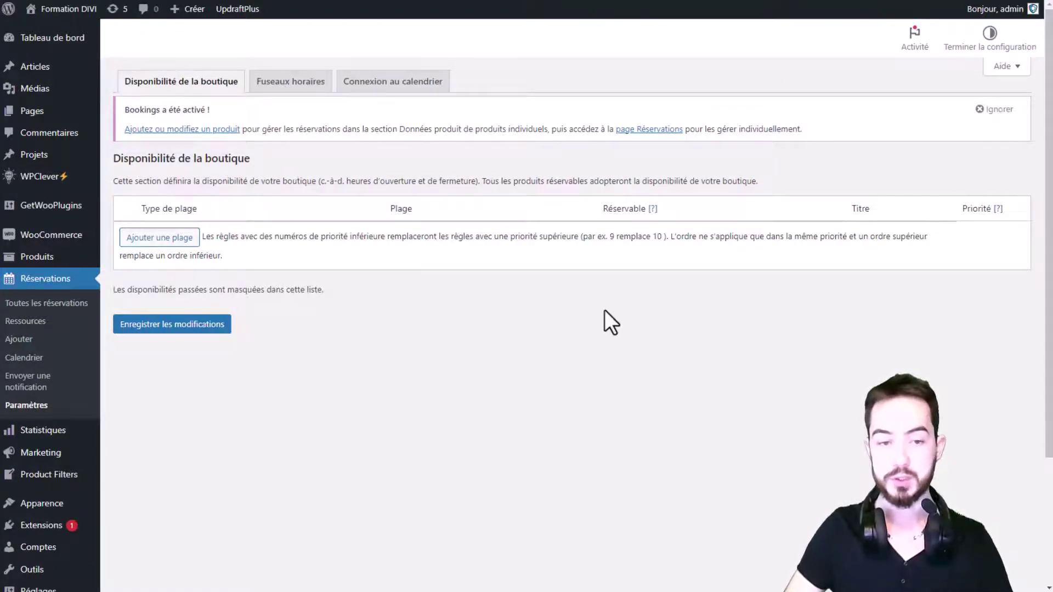
pyautogui.click(167, 242)
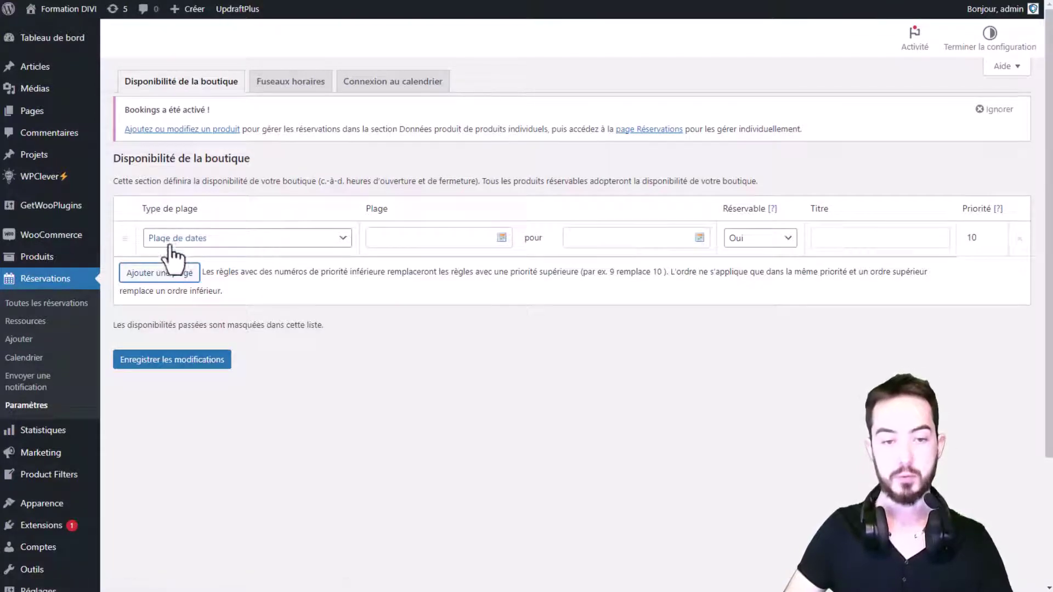
# Add three extra ranges to the shop availability table and delete them, keeping only the first range
pyautogui.click(155, 276)
pyautogui.click(157, 311)
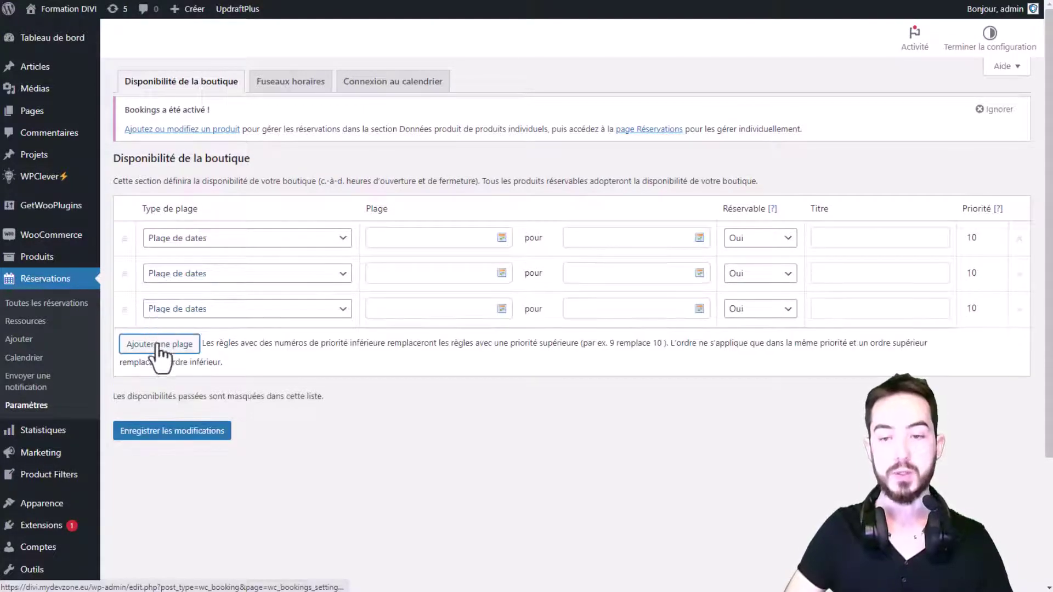
pyautogui.click(159, 348)
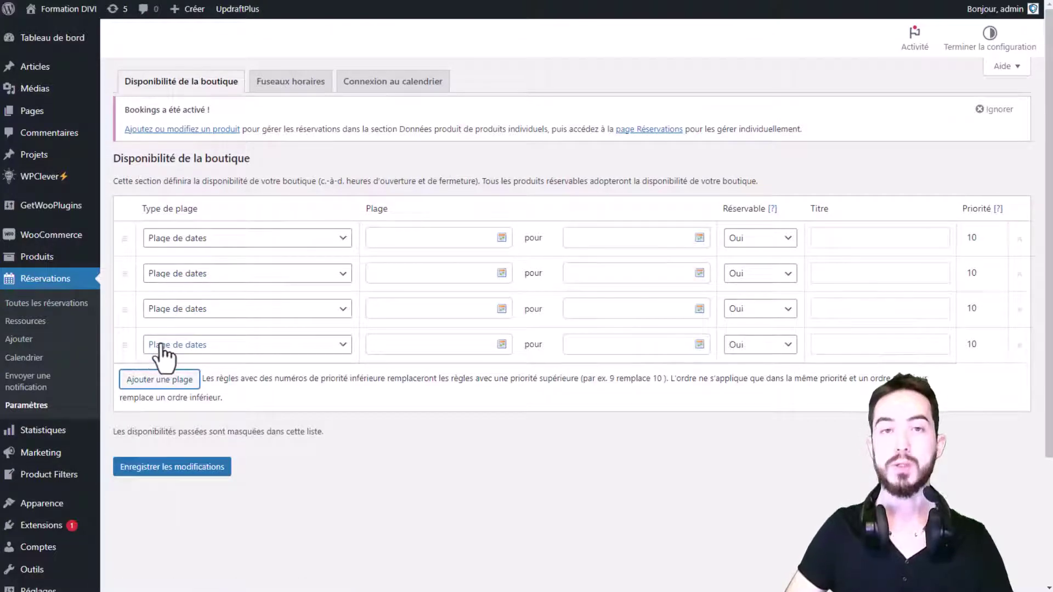
pyautogui.click(1019, 345)
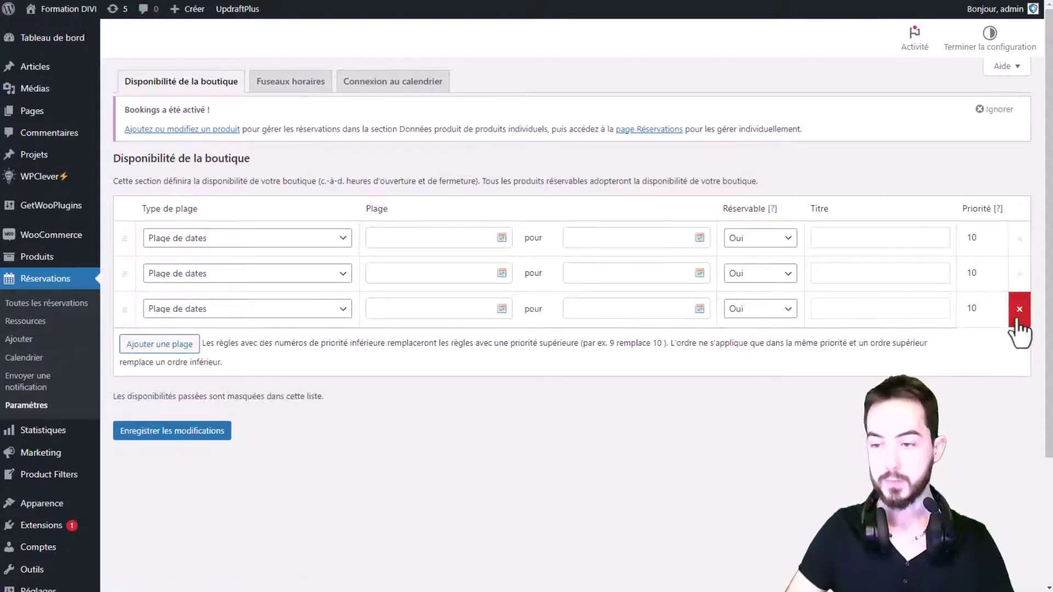
pyautogui.click(1019, 309)
pyautogui.click(1017, 282)
# Set the first availability range to "Période d'heures (toute la semaine)" from 08:00 to 18:00
pyautogui.click(288, 242)
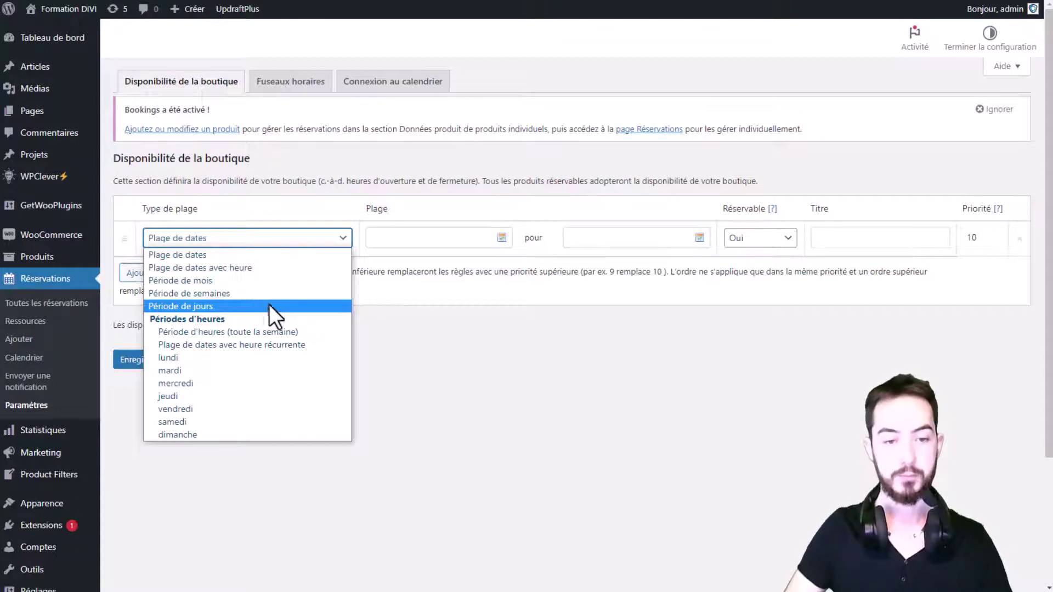
pyautogui.click(193, 331)
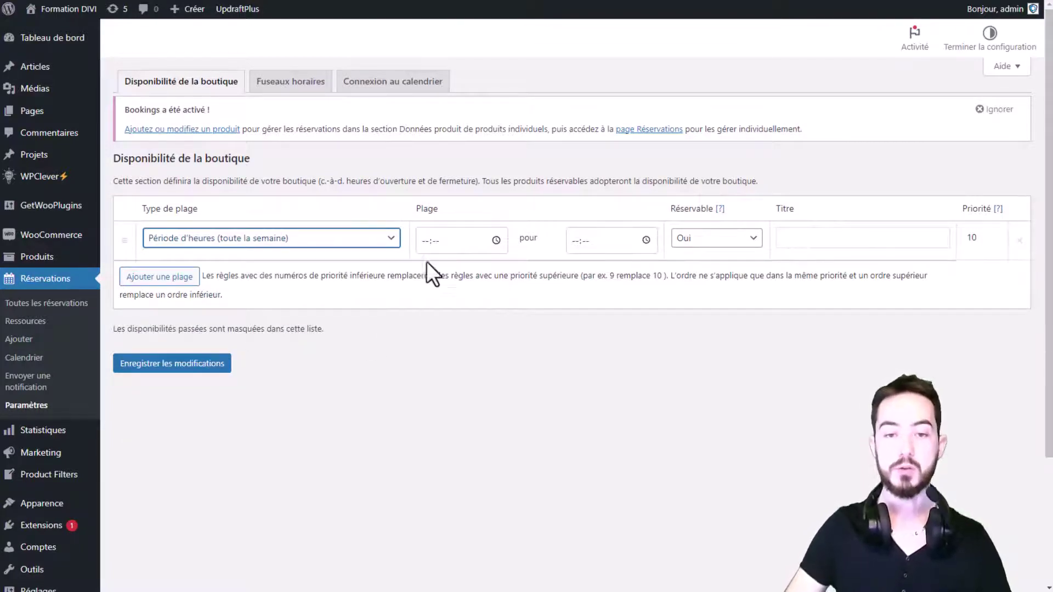
pyautogui.click(424, 245)
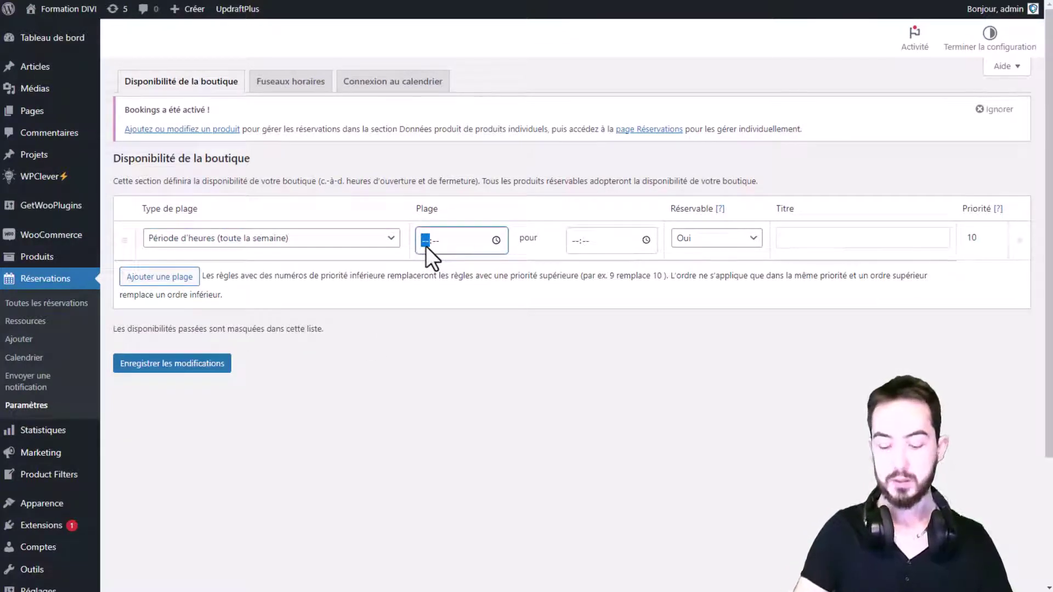
pyautogui.press('Tab')
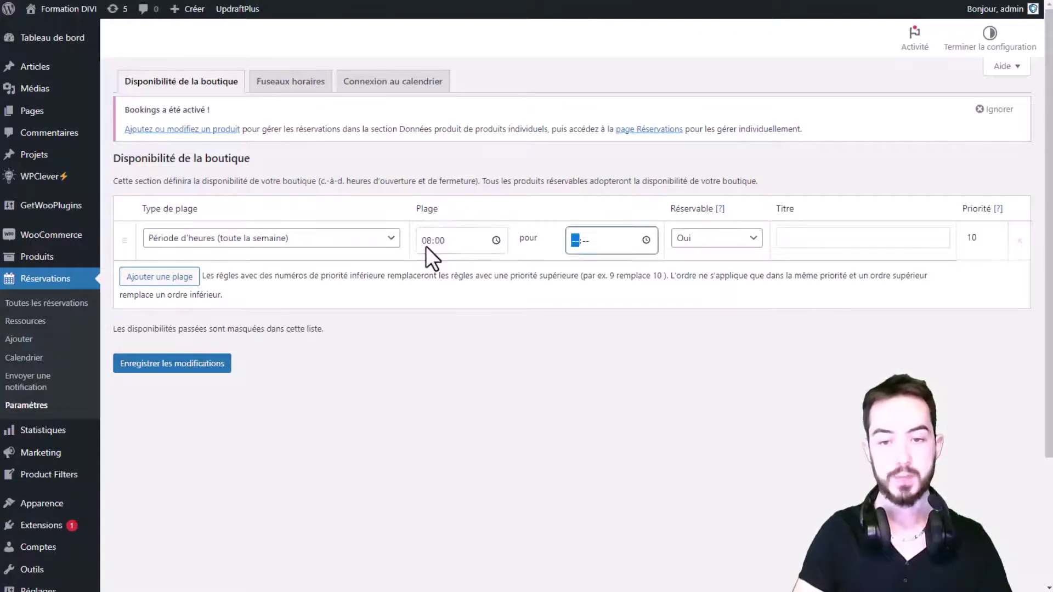
pyautogui.write('1800')
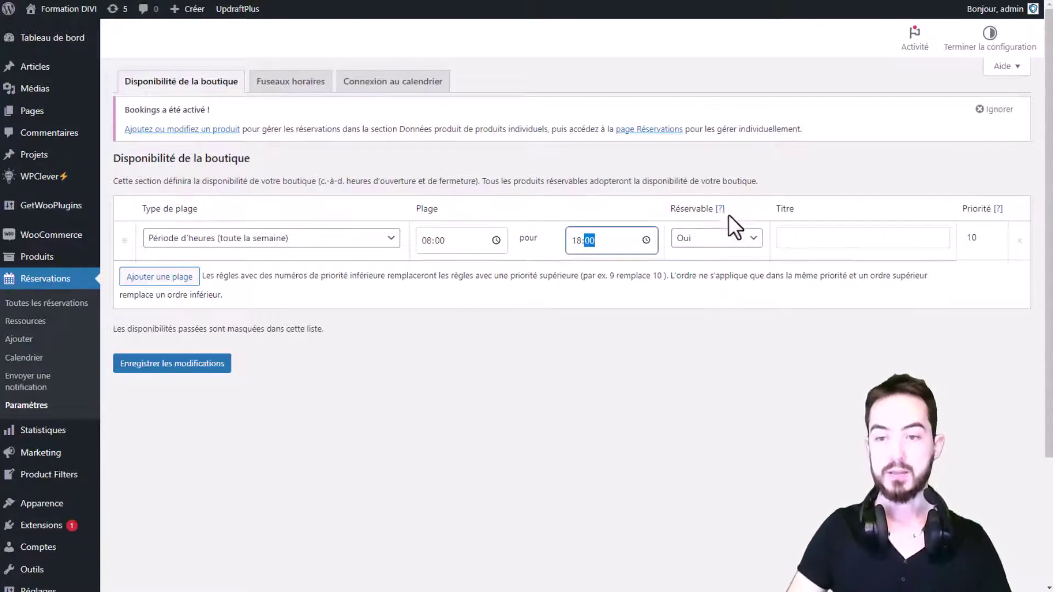
pyautogui.click(720, 358)
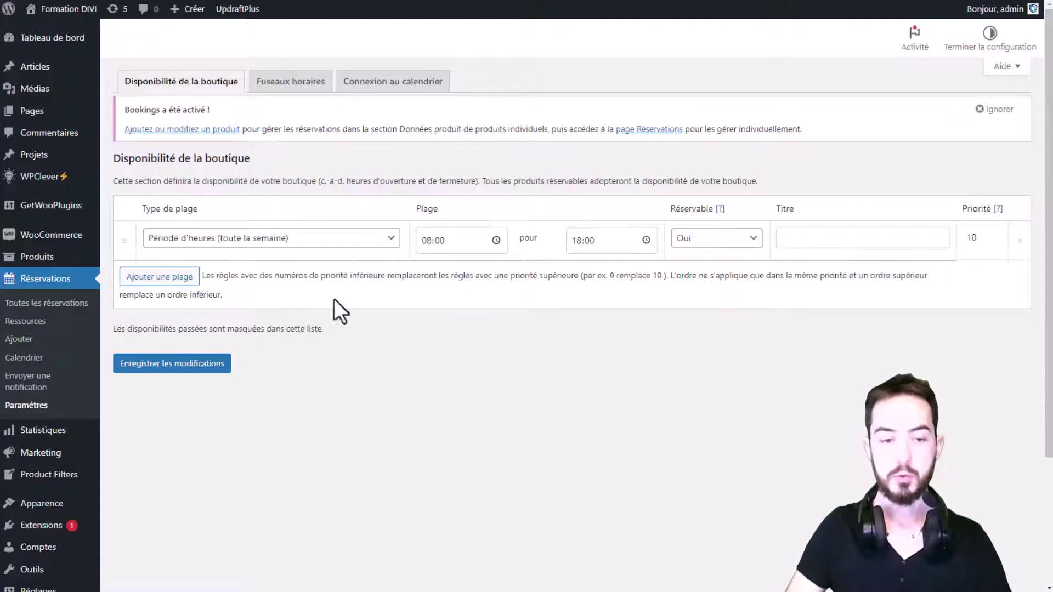
# Add a second availability range and set its type to "Période d'heures (toute la semaine)"
pyautogui.click(162, 277)
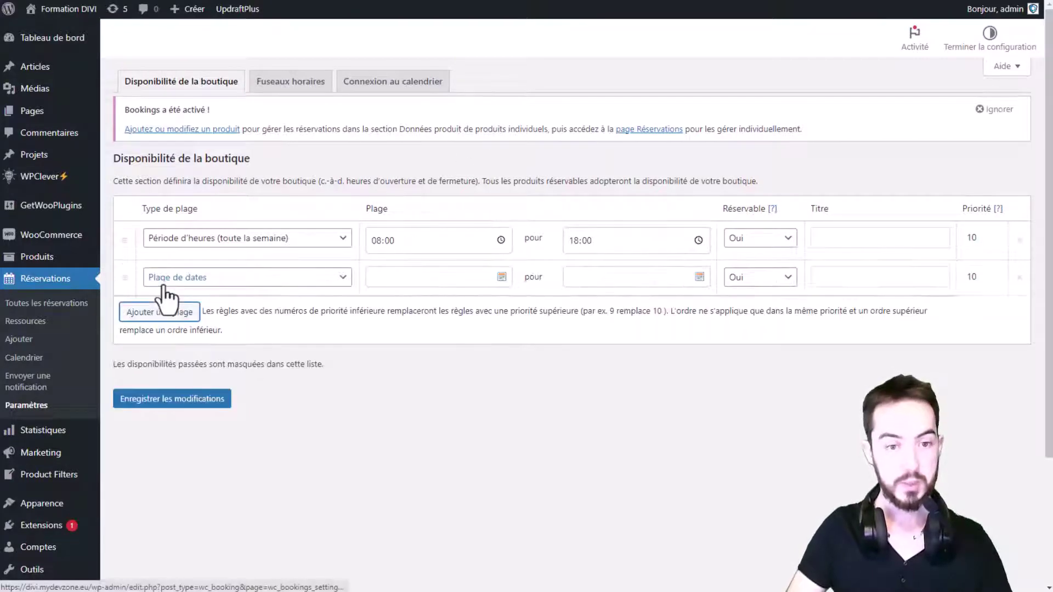
pyautogui.click(204, 282)
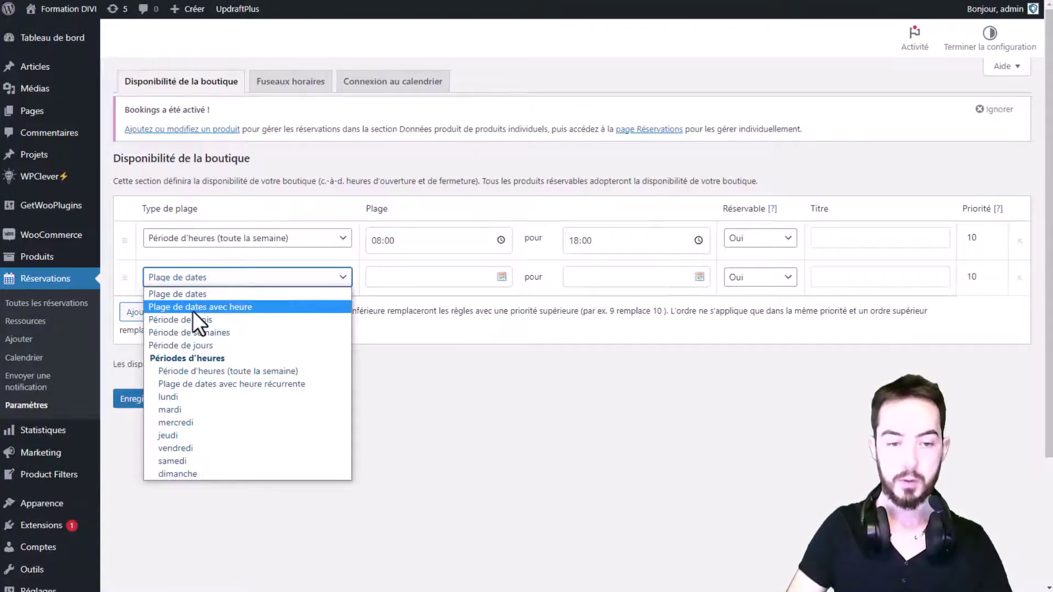
pyautogui.click(193, 310)
pyautogui.click(304, 277)
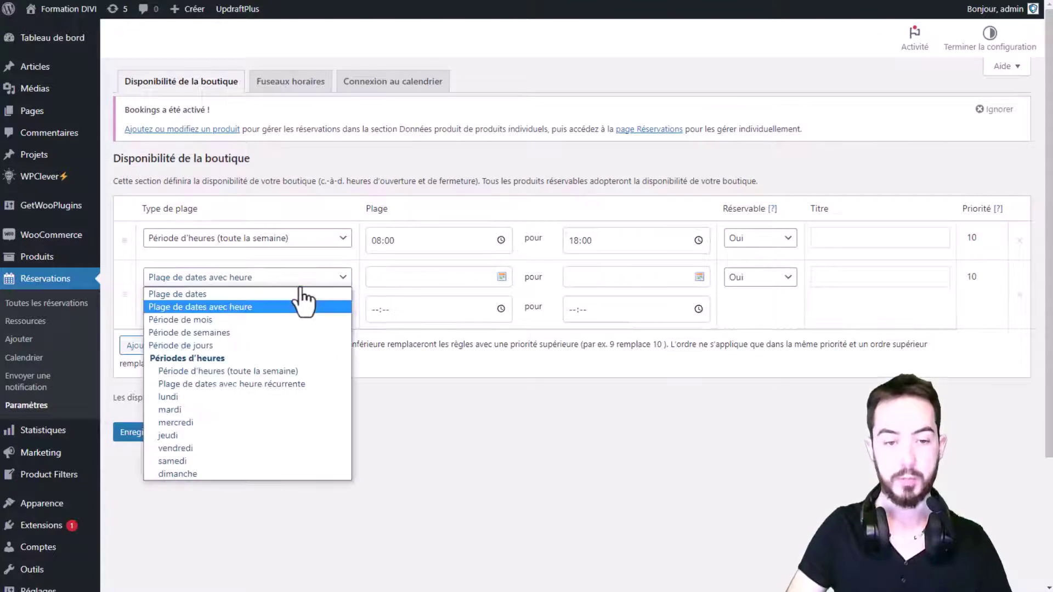
pyautogui.click(229, 371)
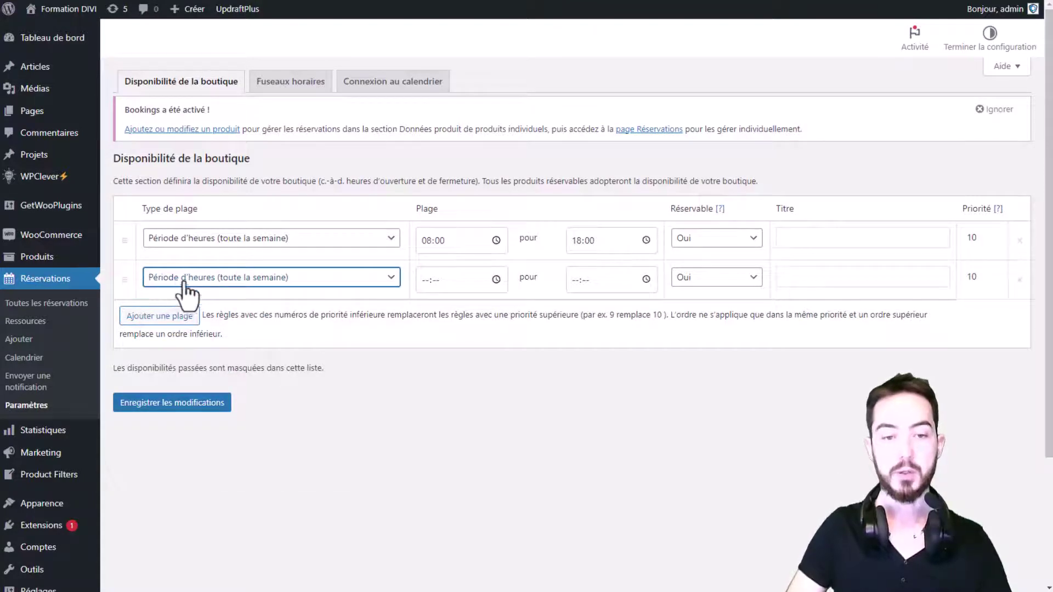
# Set the second range's hours from 12:00 to 14:00 and mark it as not bookable (Non)
pyautogui.click(426, 281)
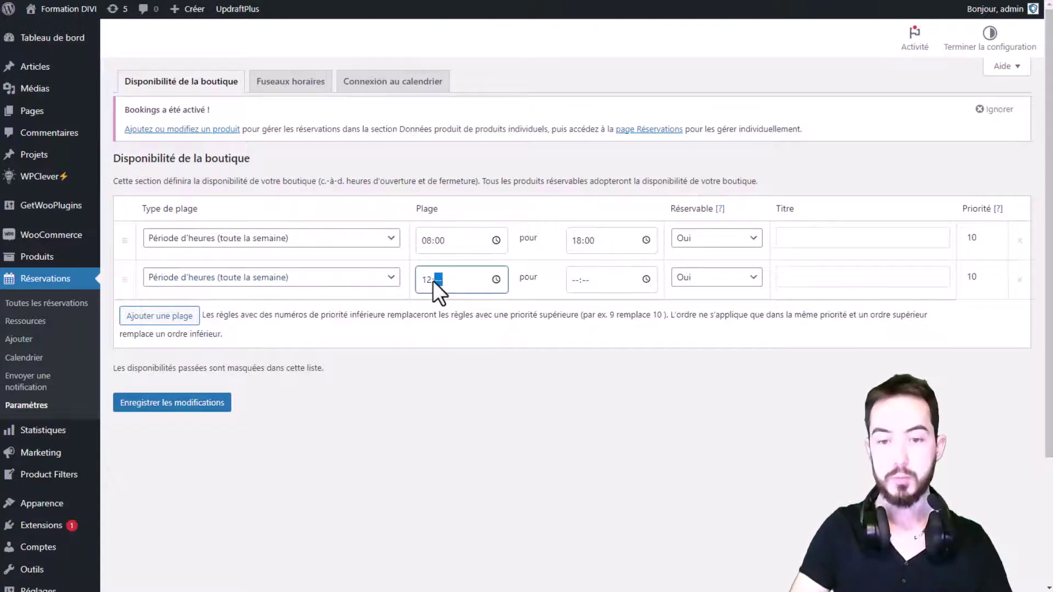
pyautogui.press('Tab')
pyautogui.click(433, 280)
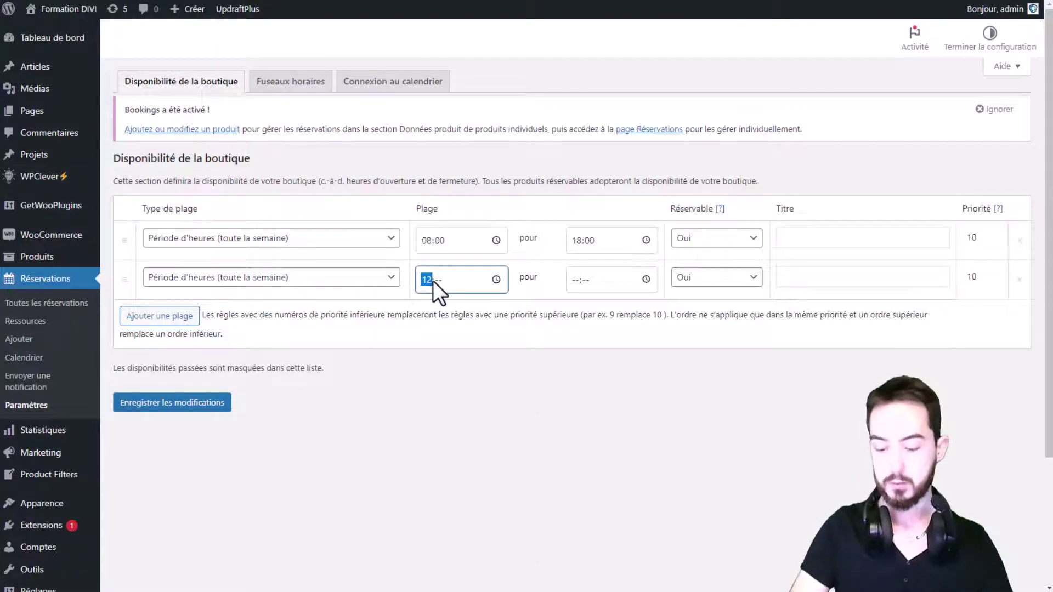
pyautogui.write('00')
pyautogui.press('Tab')
pyautogui.write('14:')
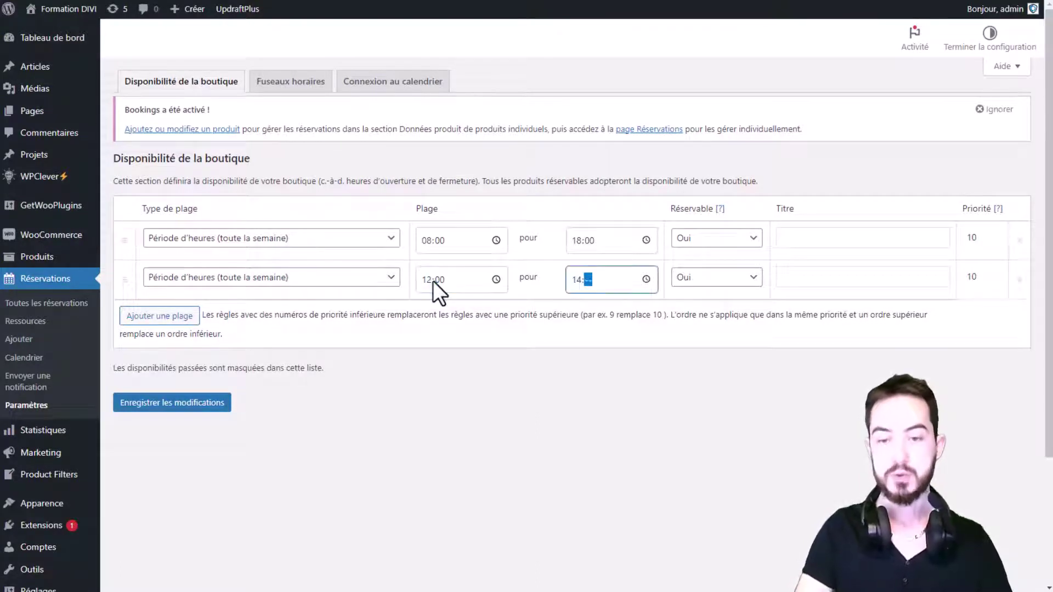
pyautogui.write('00')
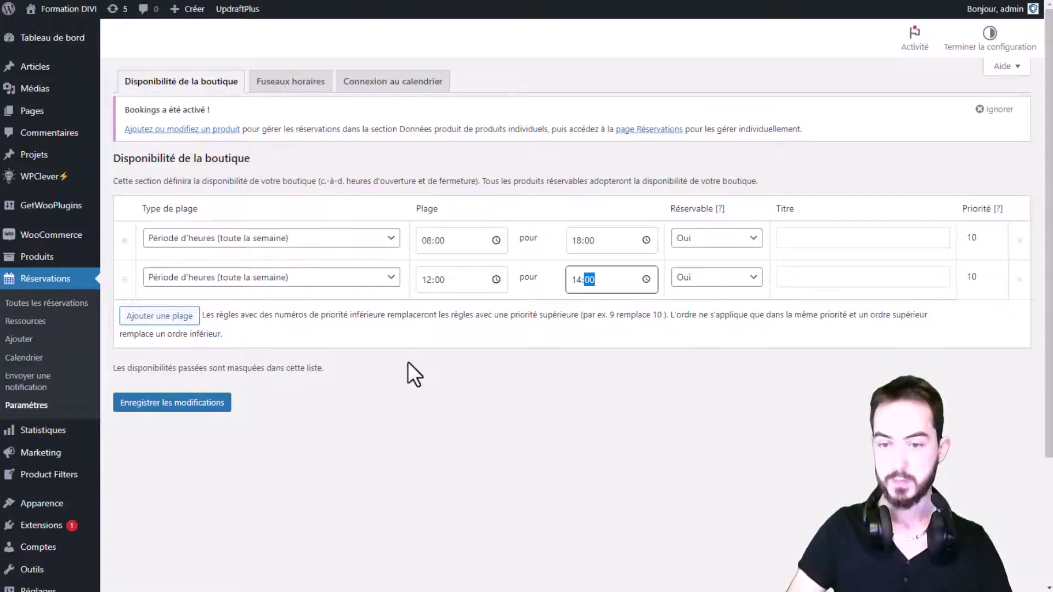
pyautogui.click(722, 277)
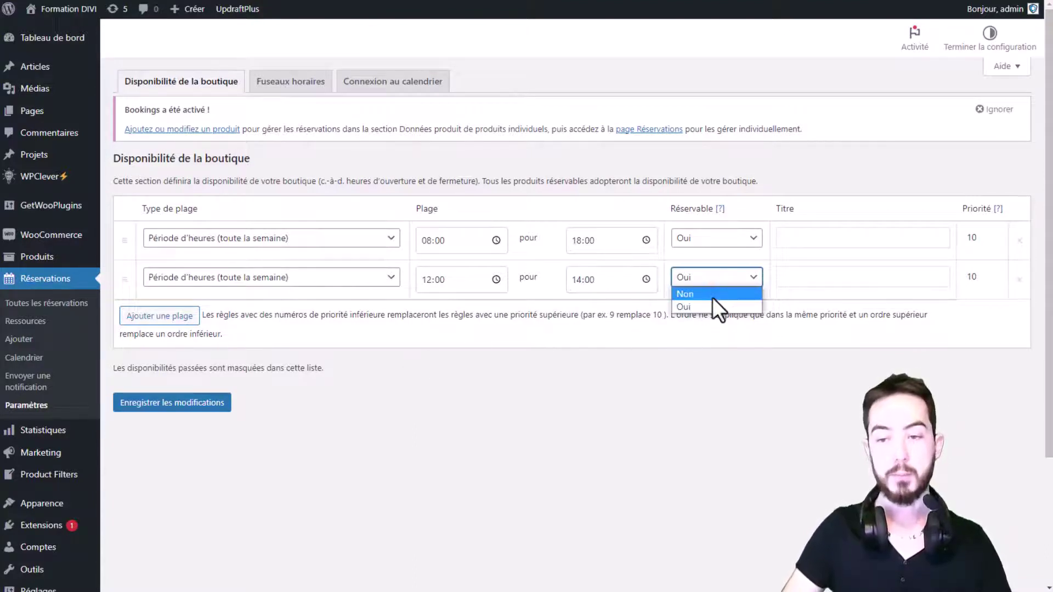
pyautogui.click(713, 297)
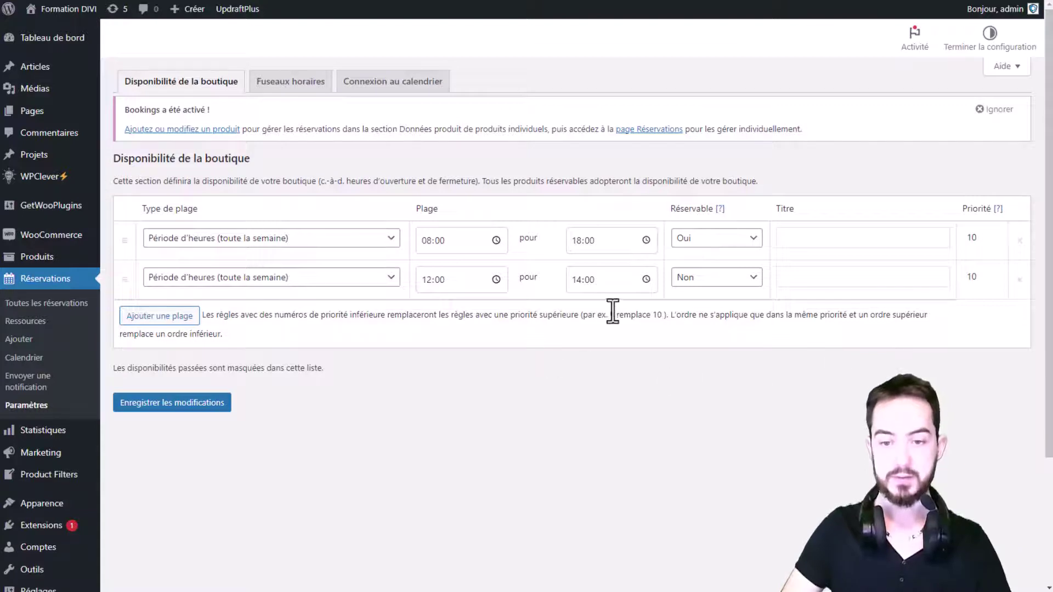
# Give the non-bookable 12:00 to 14:00 range priority 9 and save the shop availability changes
pyautogui.moveTo(246, 316); pyautogui.dragTo(598, 317)
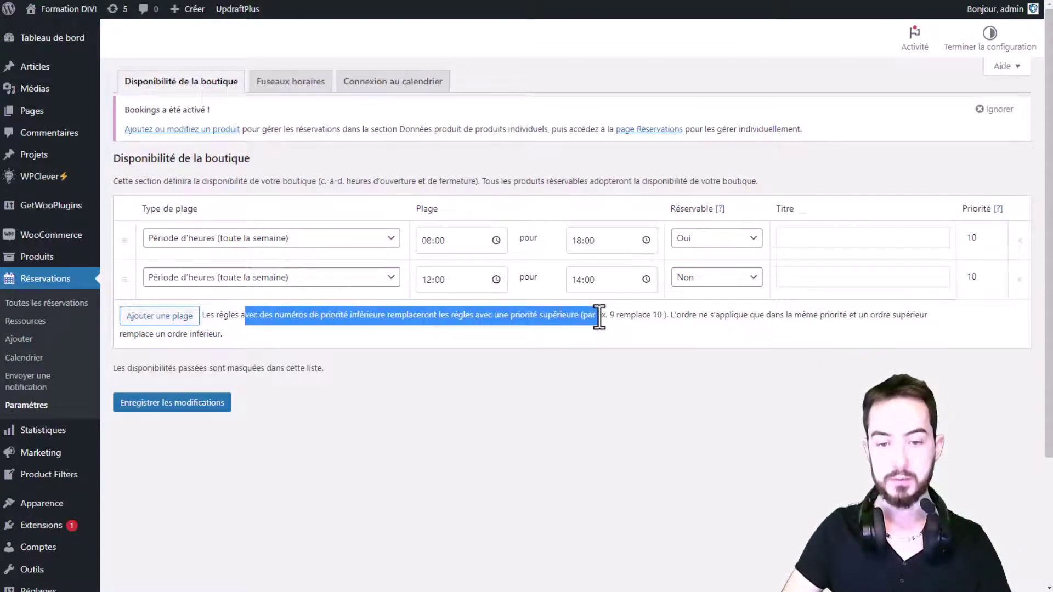
pyautogui.click(549, 323)
pyautogui.moveTo(331, 316); pyautogui.dragTo(663, 318)
pyautogui.click(762, 351)
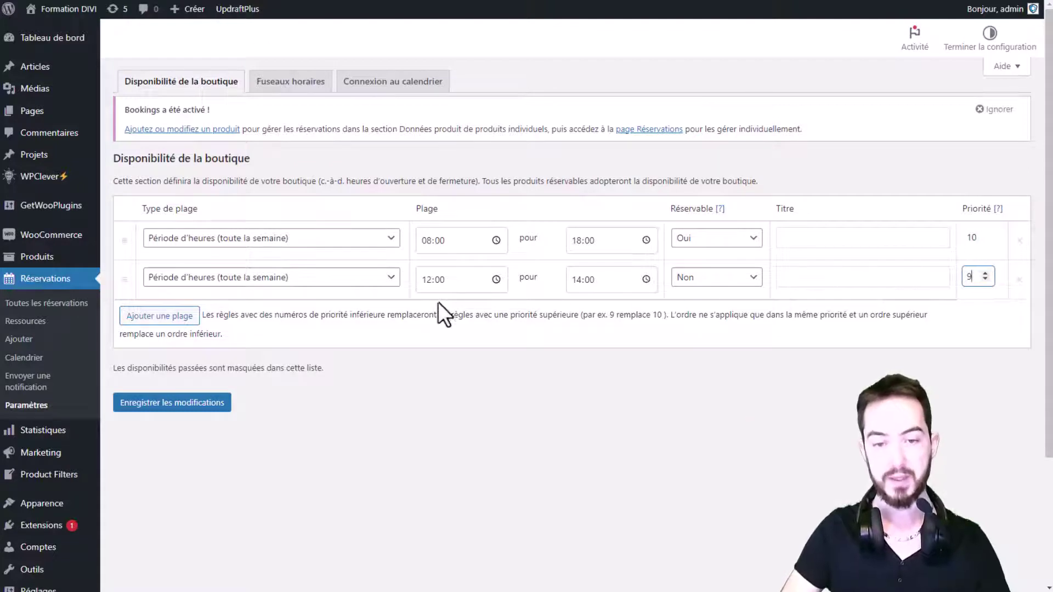
pyautogui.click(429, 279)
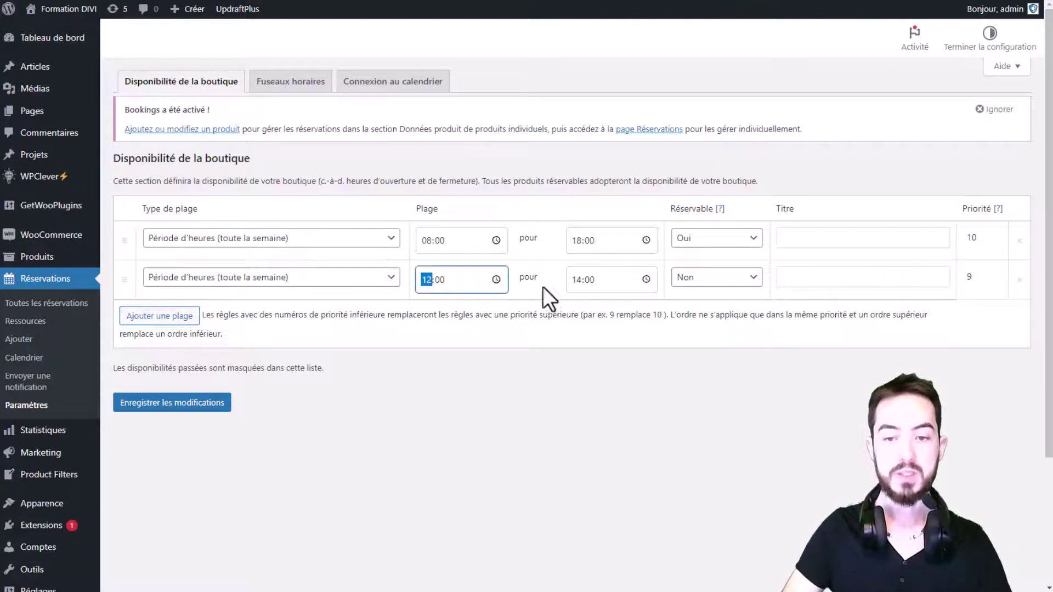
pyautogui.click(584, 282)
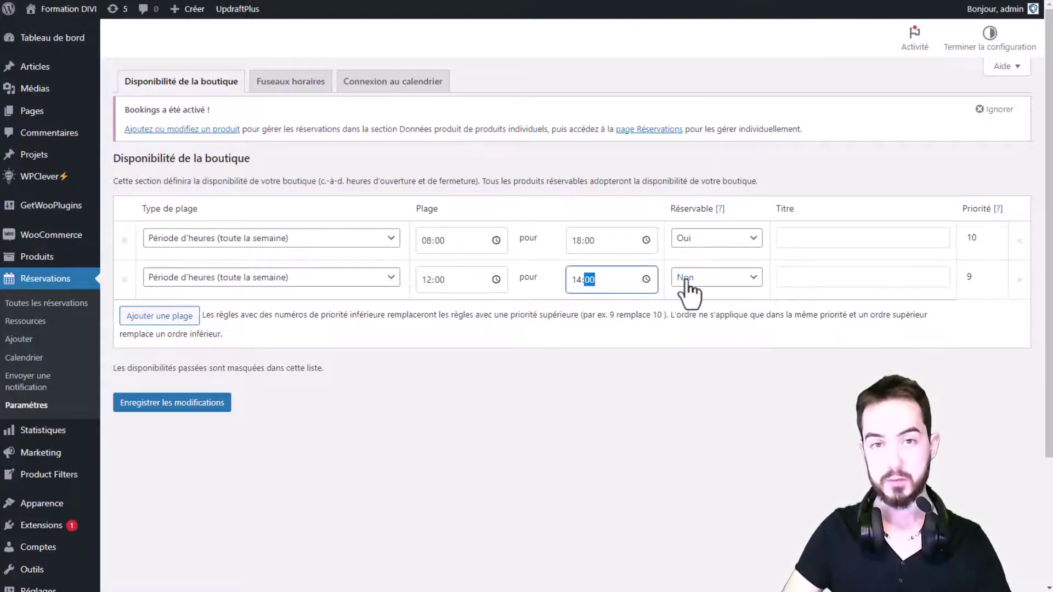
pyautogui.click(367, 417)
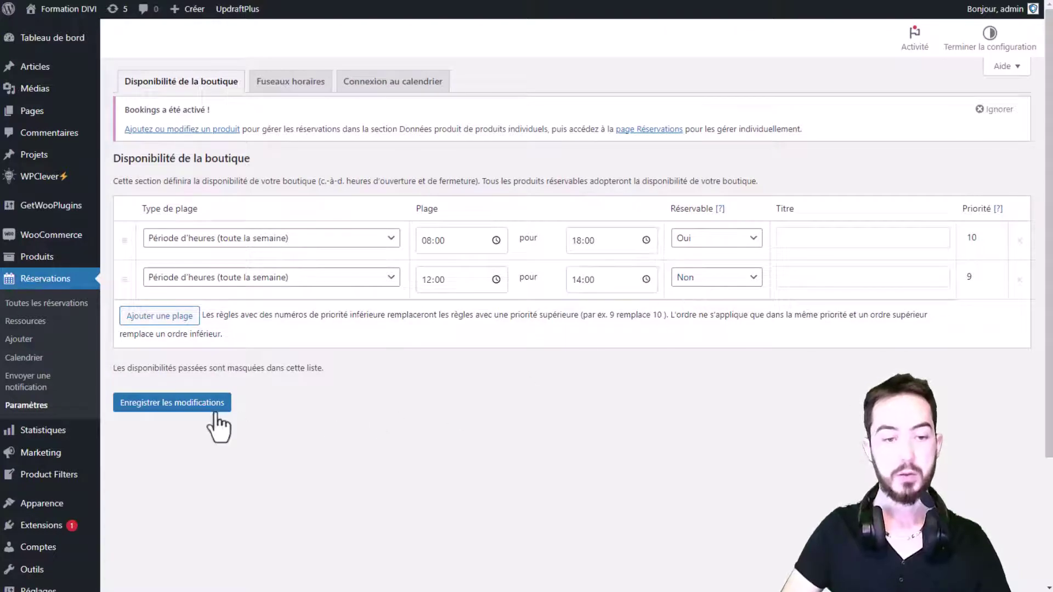
pyautogui.click(196, 403)
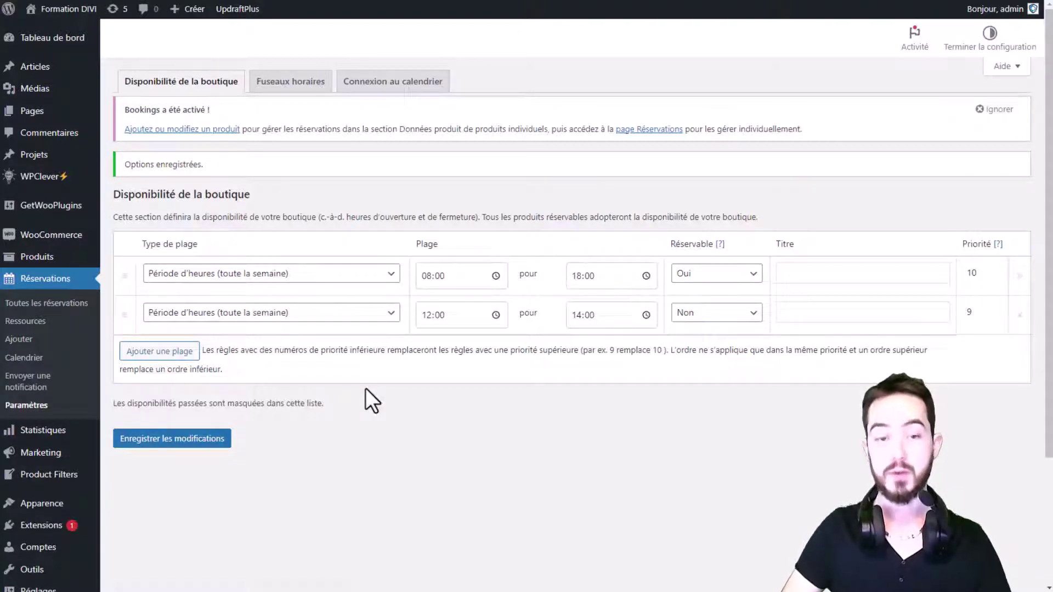
# Add a third range to the shop availability table, delete it and save the table again
pyautogui.click(187, 352)
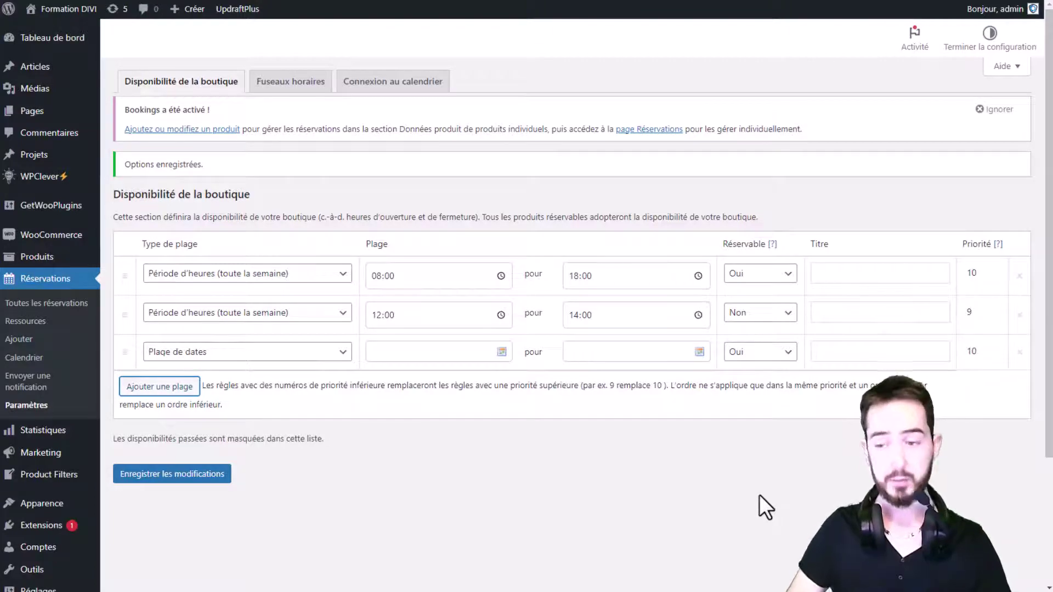
pyautogui.click(1020, 352)
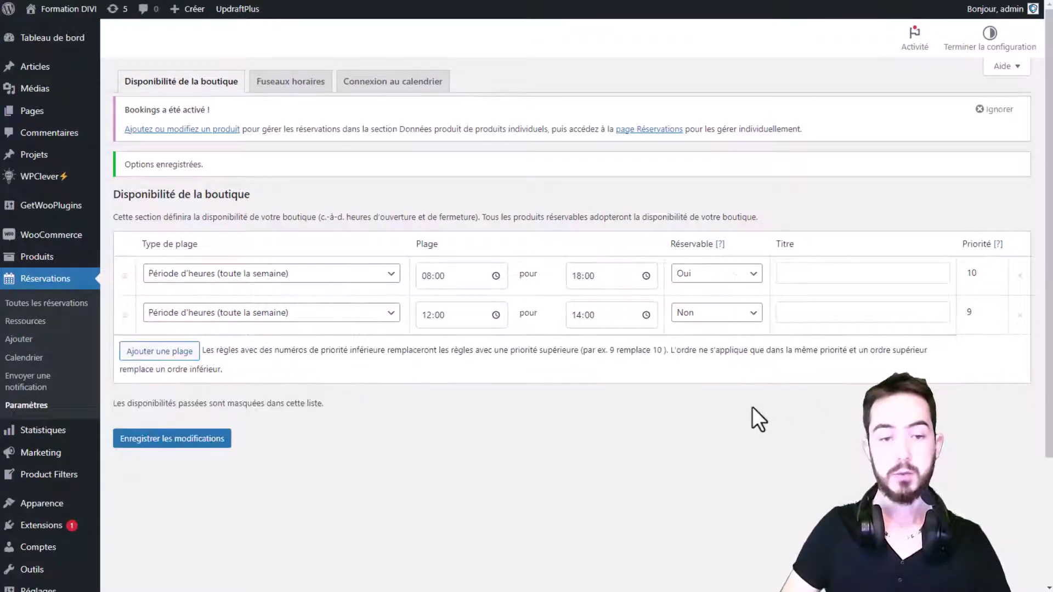
pyautogui.click(209, 442)
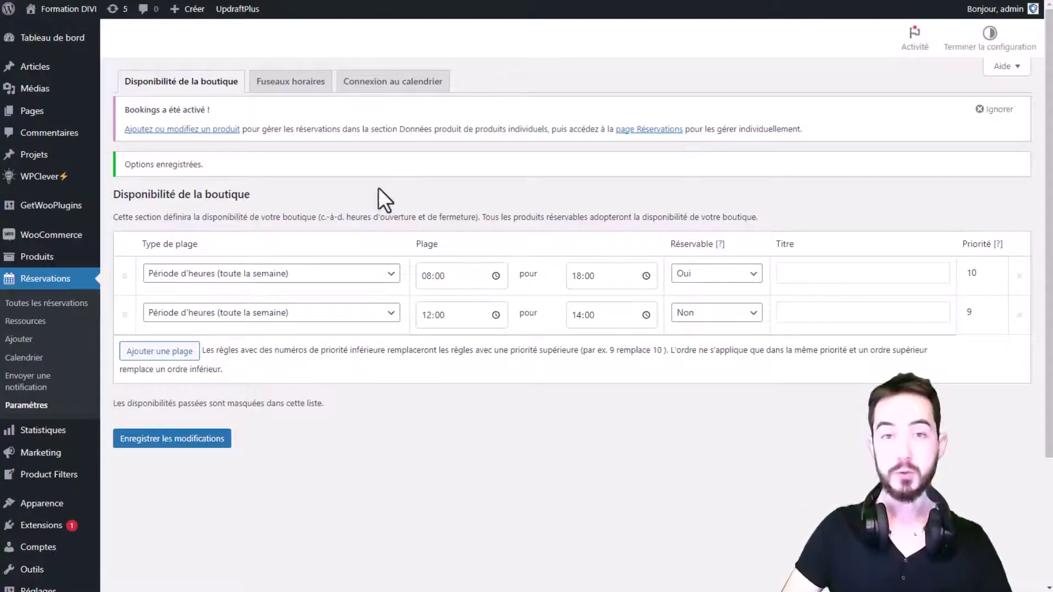
# Examine the booking time zone options and the Google calendar connection settings
pyautogui.click(300, 94)
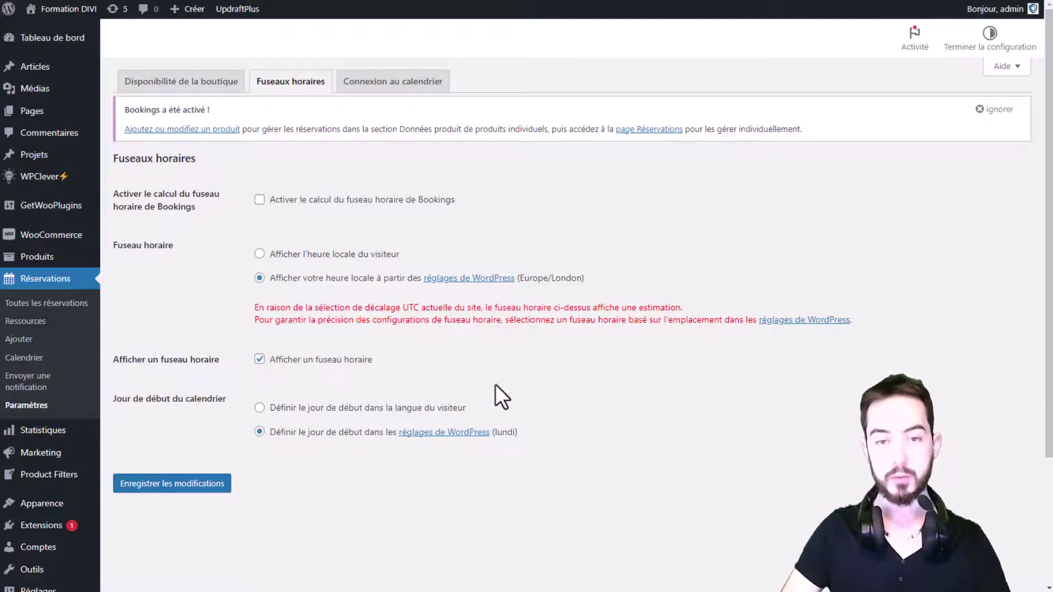
pyautogui.click(384, 83)
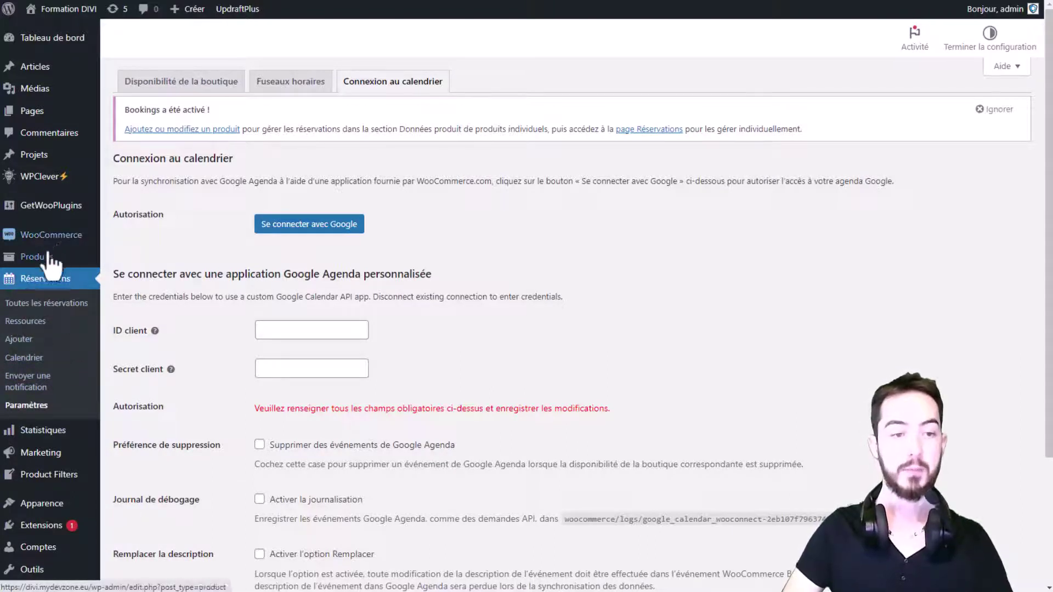
# Start a new product and set its product type to "Produit réservable"
pyautogui.moveTo(37, 257)
pyautogui.click(124, 258)
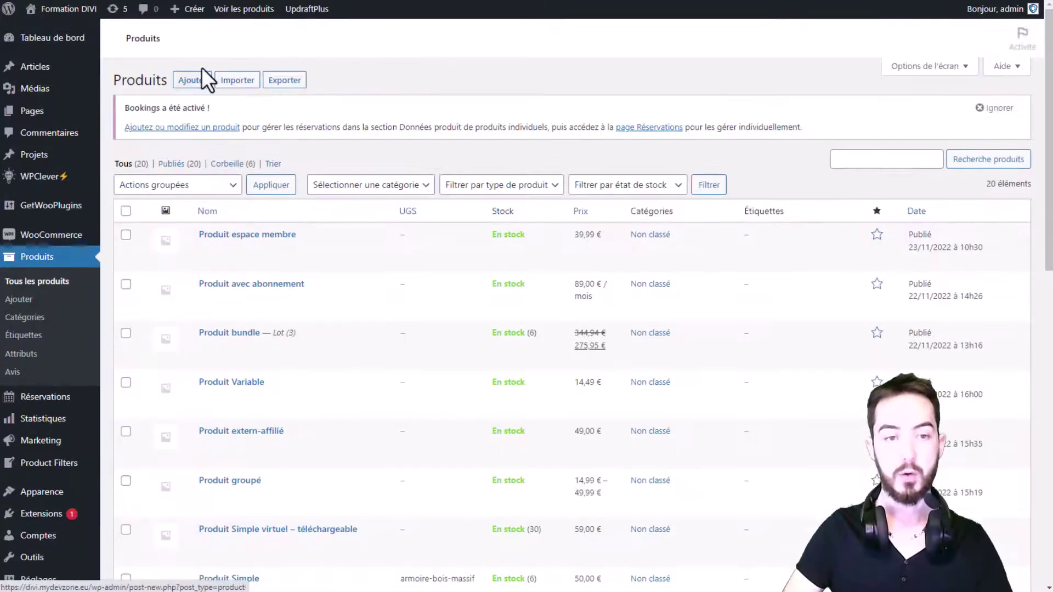
pyautogui.click(195, 80)
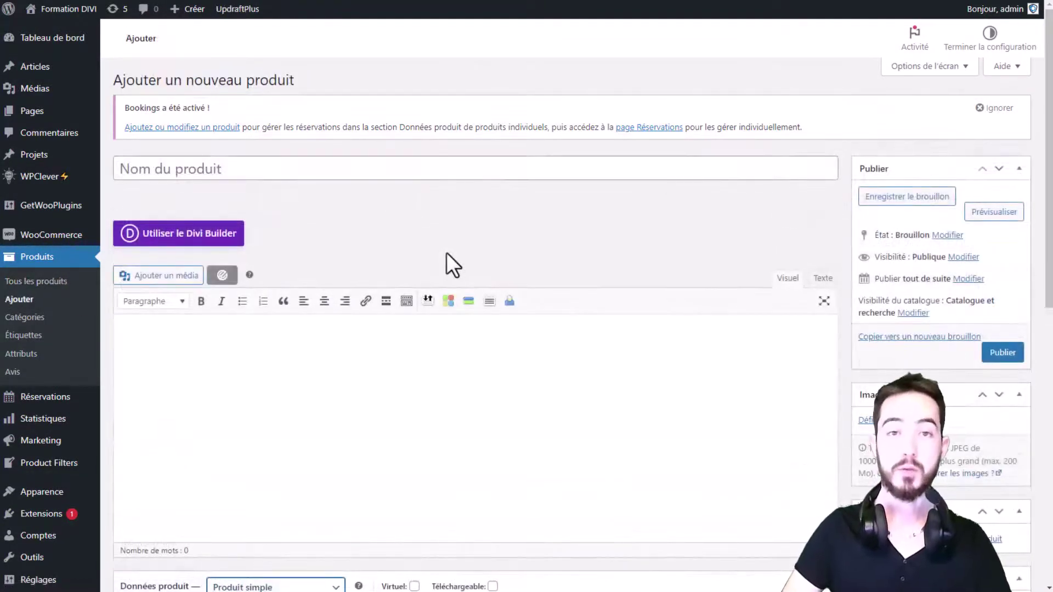
pyautogui.scroll(-5, 439, 251)
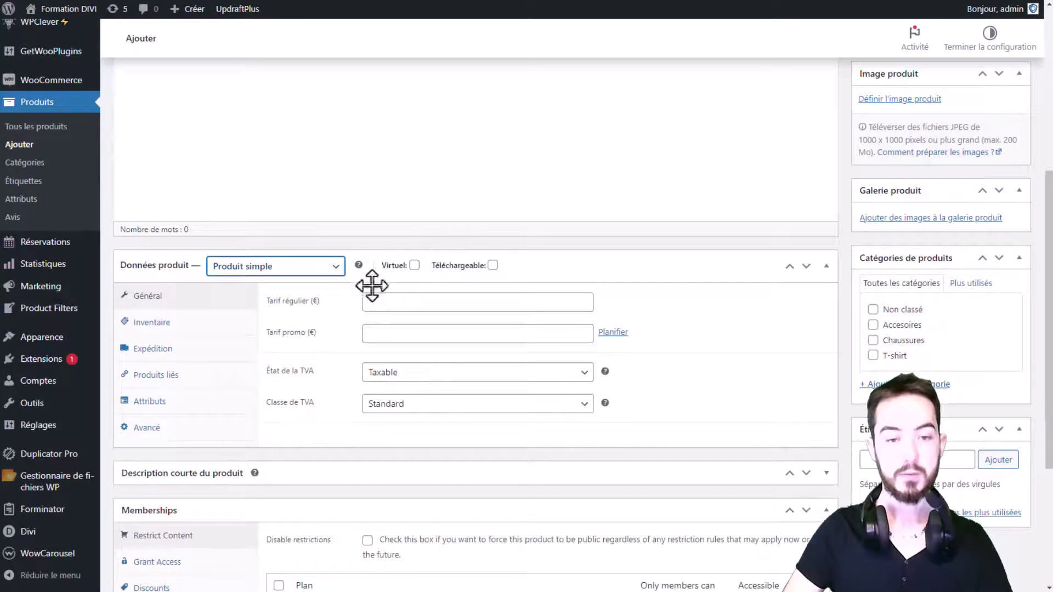
pyautogui.click(327, 268)
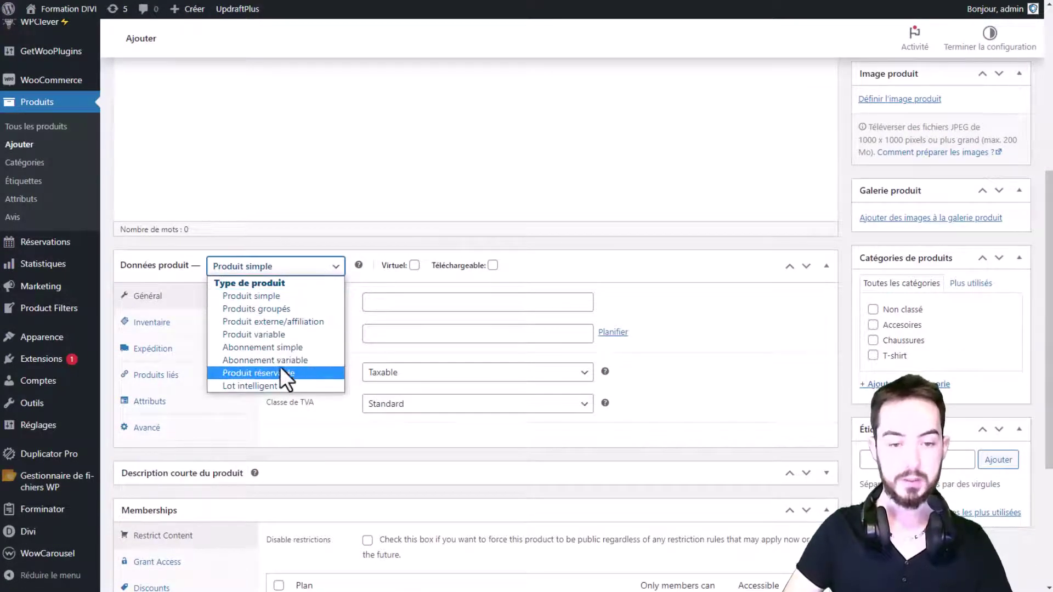
pyautogui.click(265, 372)
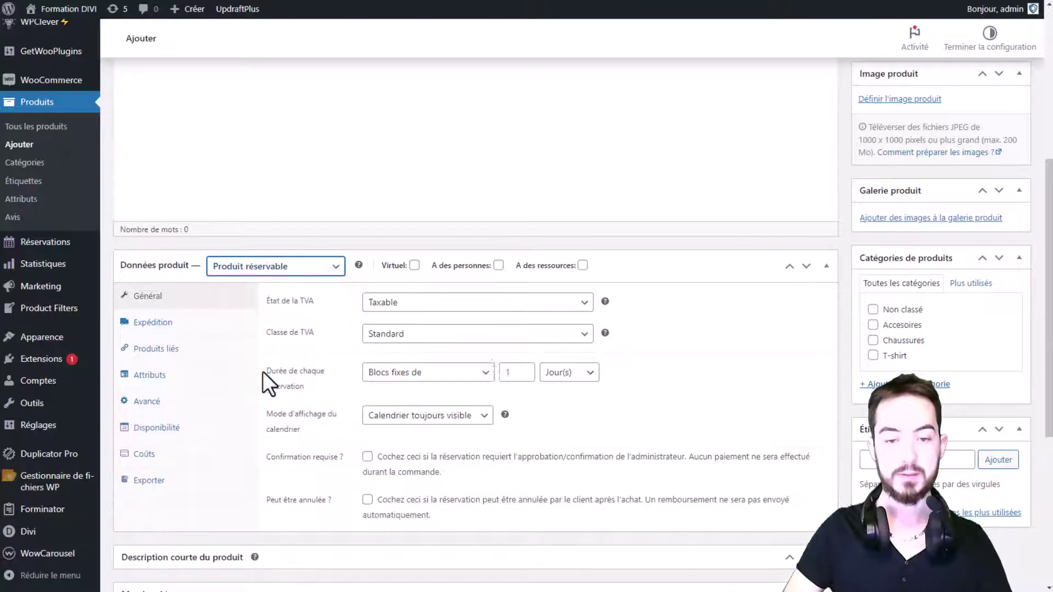